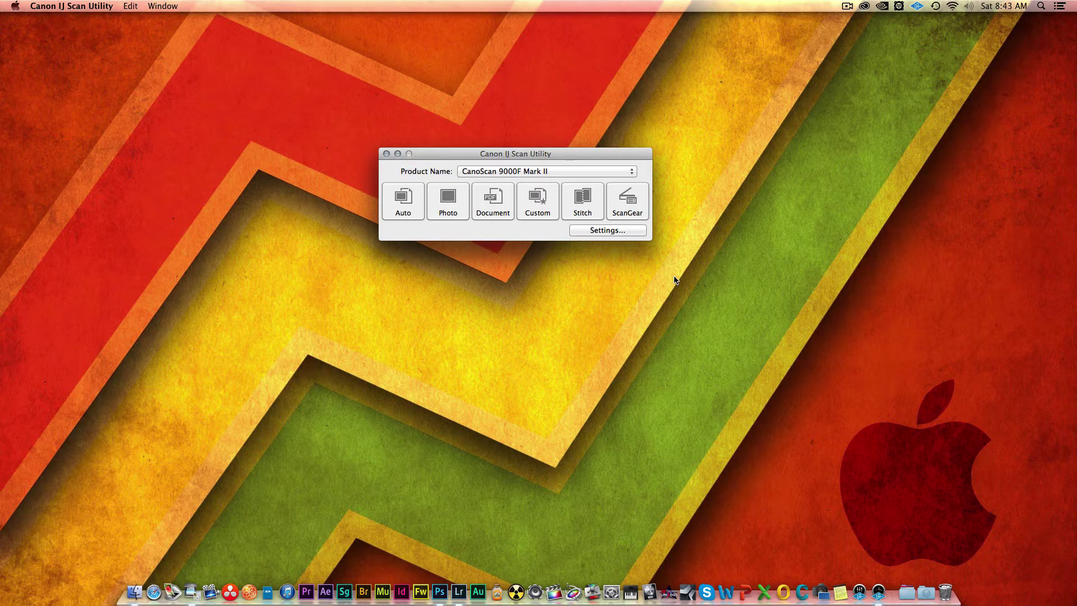
Open ScanGear for the CanoScan 9000F Mark II from the scan utility
{"action": "left_click_drag", "start_coordinate": [542, 158], "coordinate": [554, 165]}
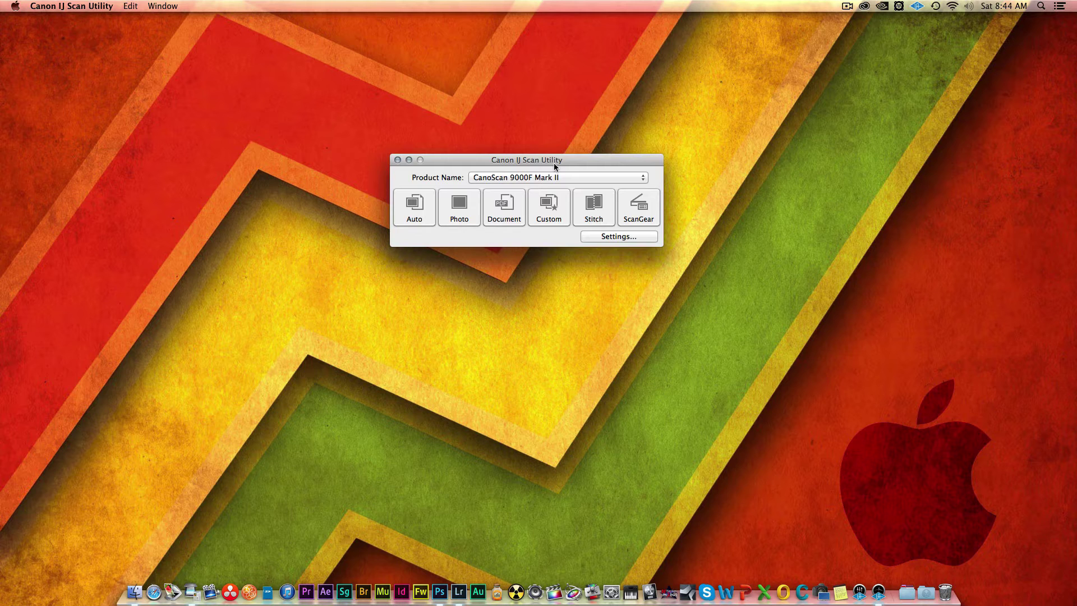
{"action": "left_click_drag", "start_coordinate": [553, 163], "coordinate": [559, 229]}
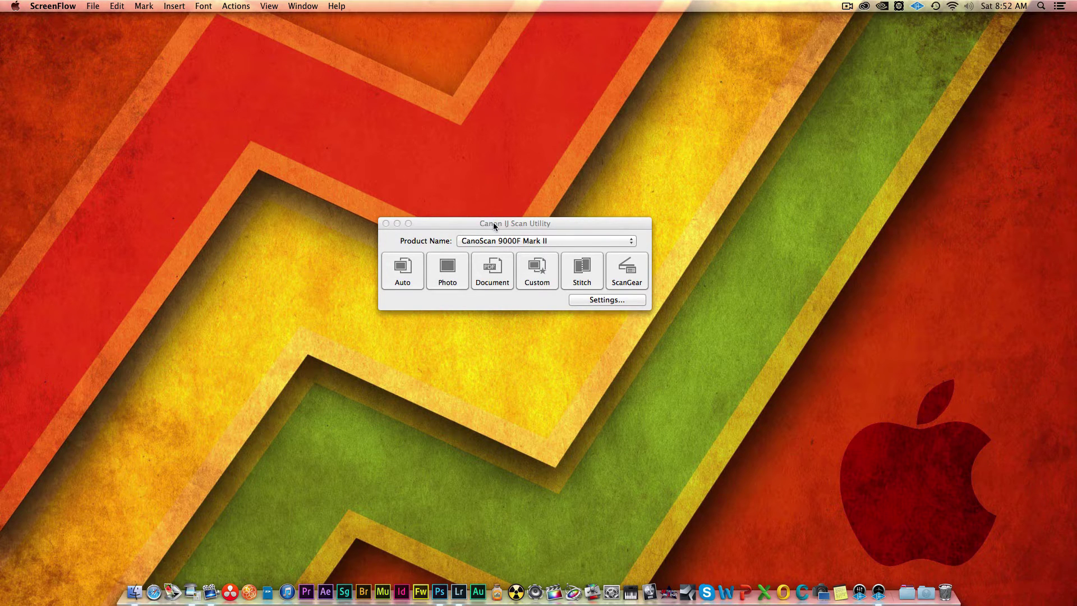
{"action": "left_click_drag", "start_coordinate": [493, 223], "coordinate": [485, 178]}
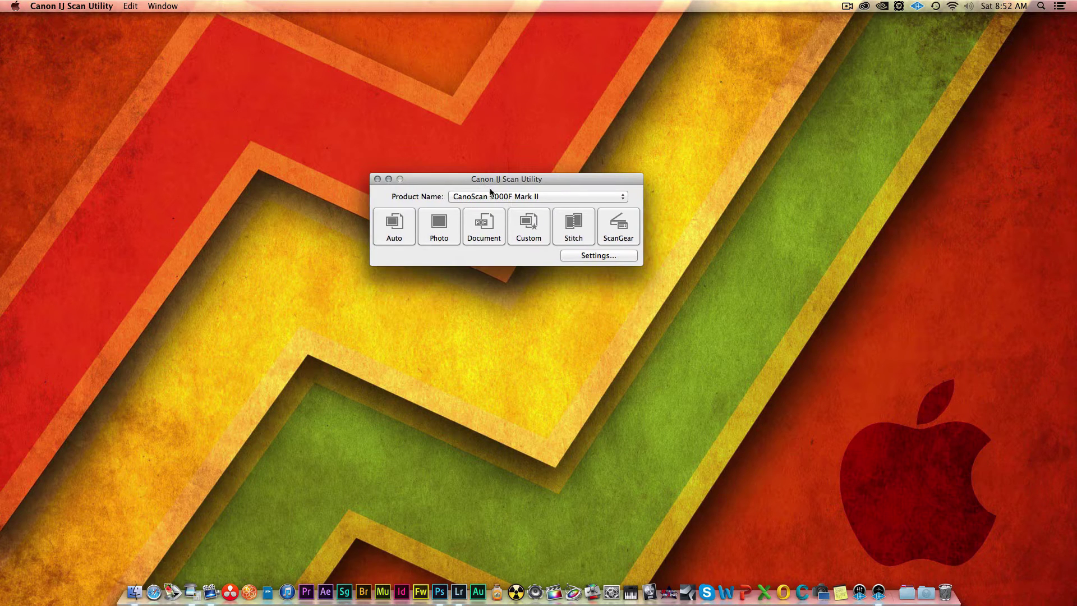
{"action": "left_click", "coordinate": [622, 230]}
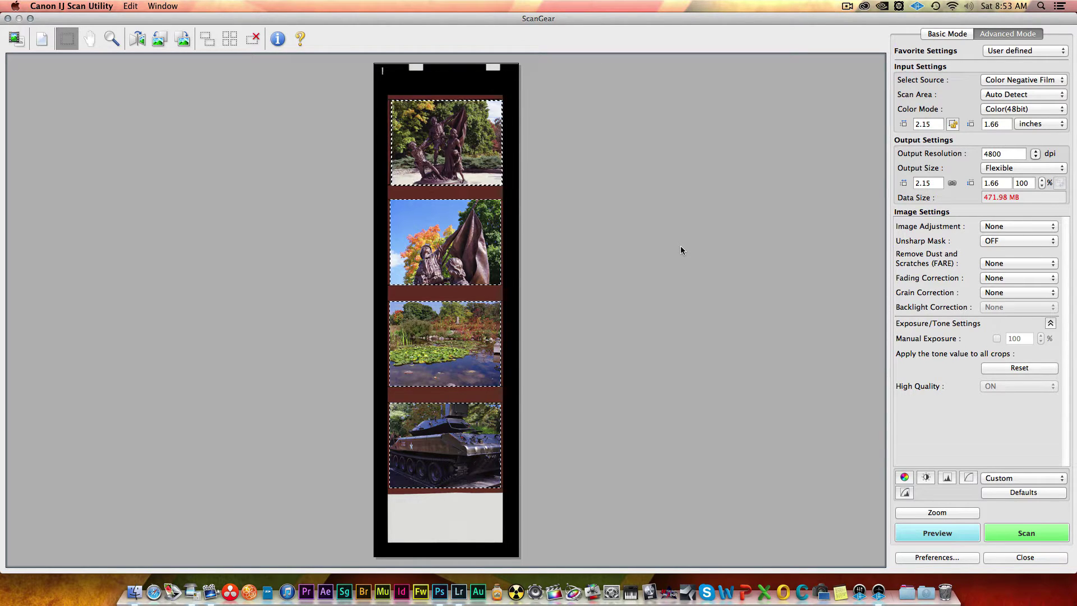
Look over the Basic Mode scan settings and return to Advanced Mode
{"action": "left_click", "coordinate": [934, 35]}
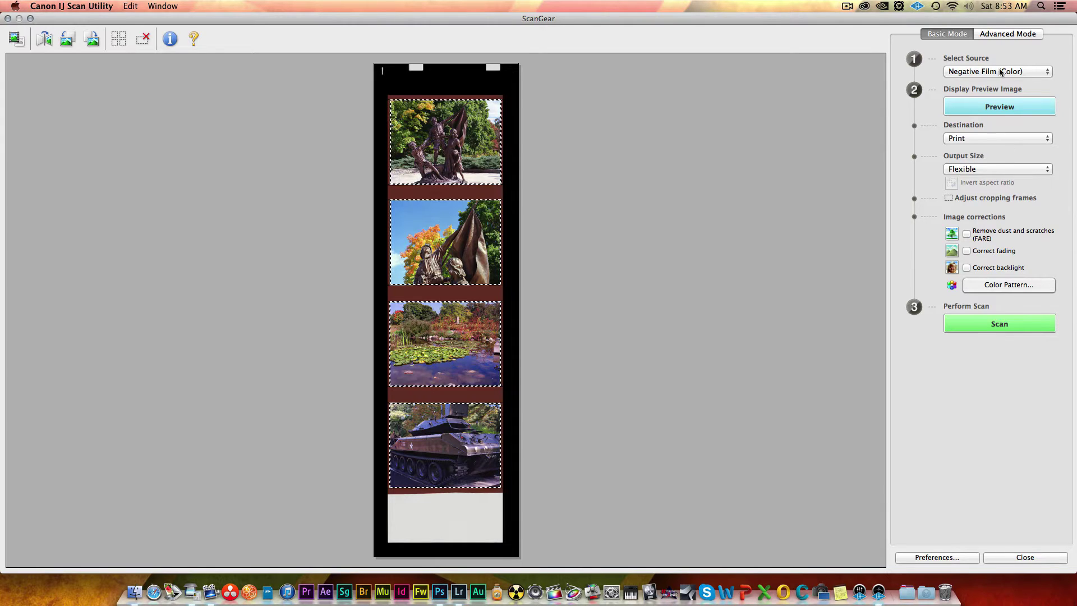
{"action": "left_click", "coordinate": [994, 35]}
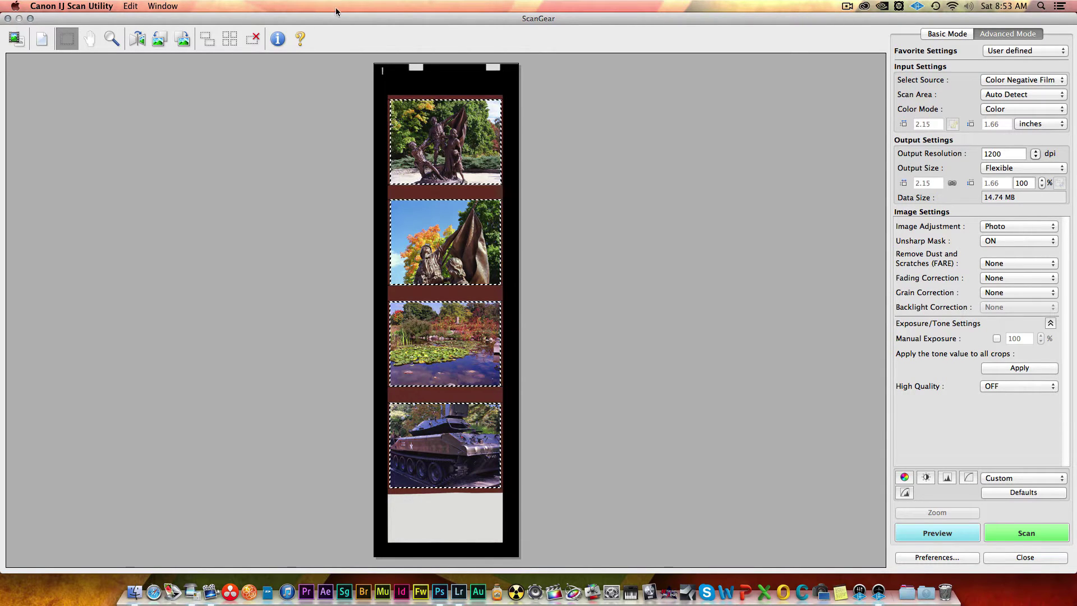
Remove the crops from the other negatives, keeping only the topmost statue frame, and enlarge its preview
{"action": "left_click", "coordinate": [214, 40]}
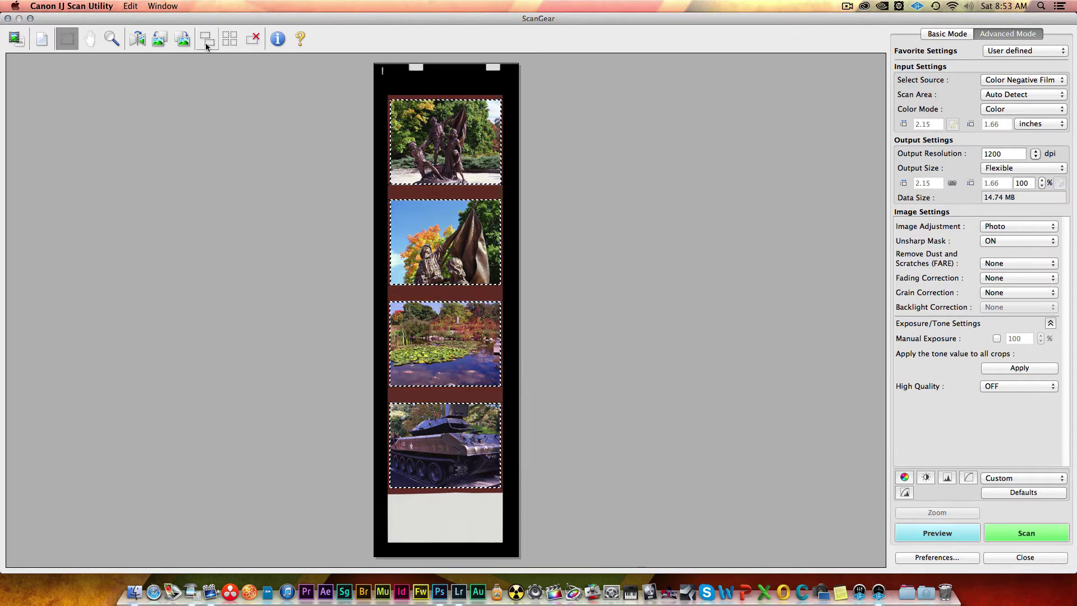
{"action": "left_click", "coordinate": [253, 39]}
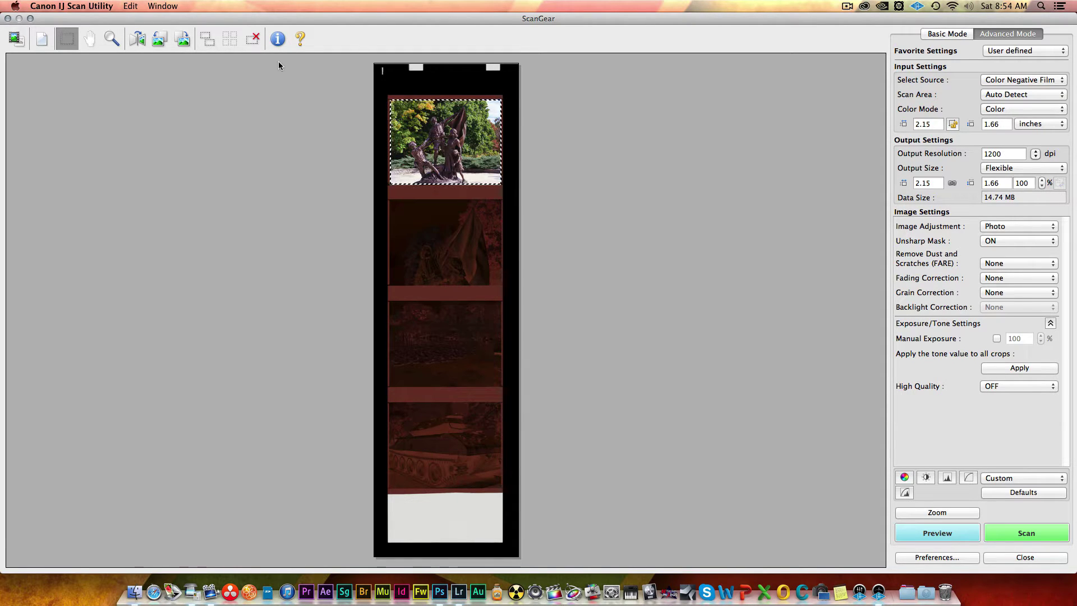
{"action": "left_click", "coordinate": [111, 38]}
{"action": "left_click", "coordinate": [449, 149]}
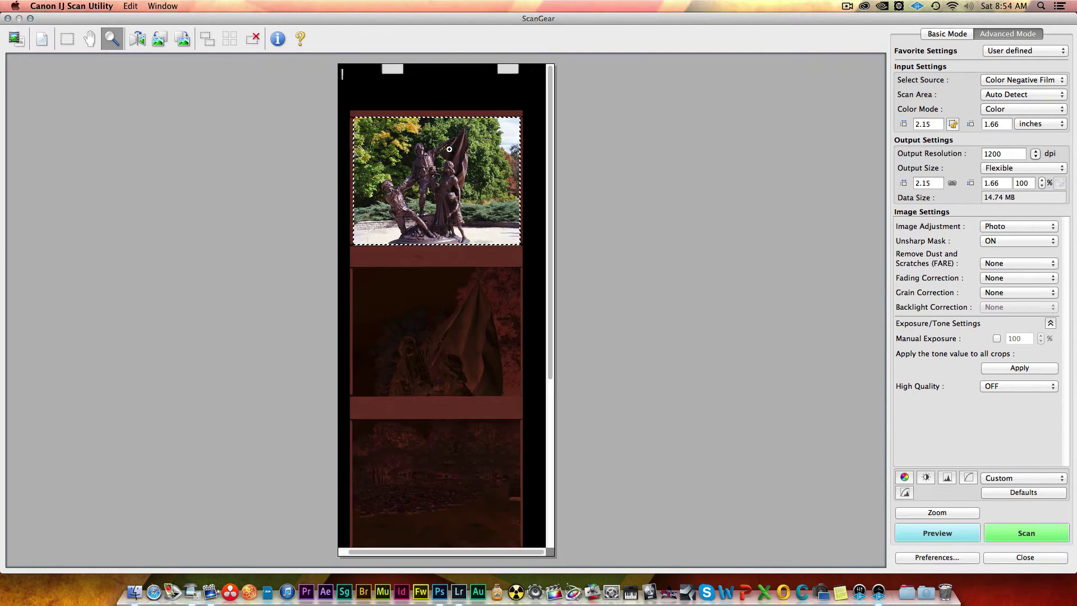
{"action": "left_click", "coordinate": [449, 168]}
{"action": "left_click", "coordinate": [450, 174]}
{"action": "left_click", "coordinate": [89, 38]}
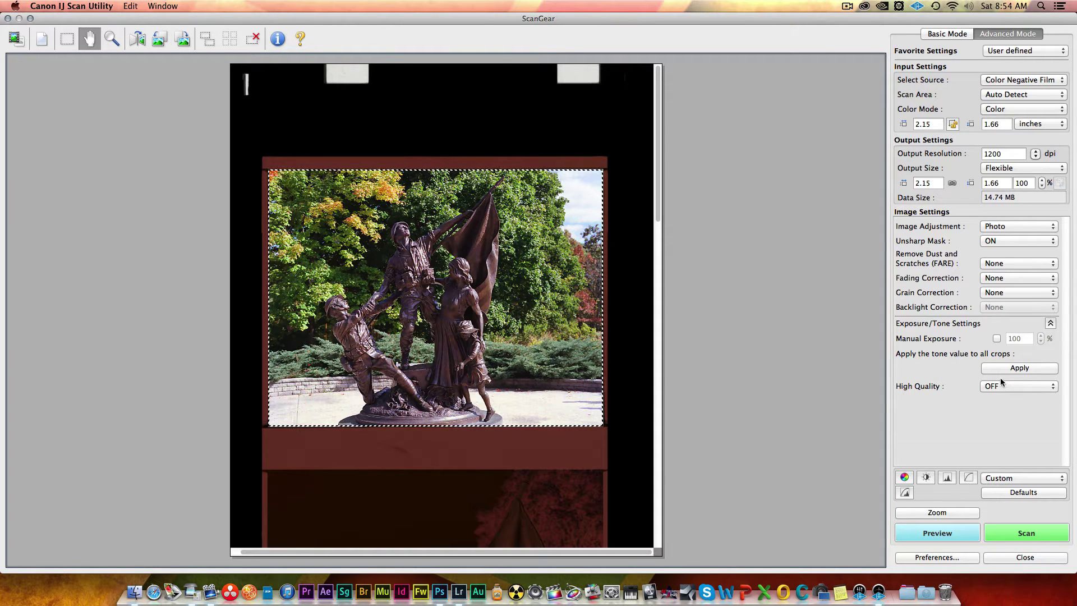
Set the source to Color Negative Film, the color mode to Color(48bit) and the output resolution to 4800 dpi
{"action": "left_click", "coordinate": [1018, 80]}
{"action": "left_click", "coordinate": [1022, 80]}
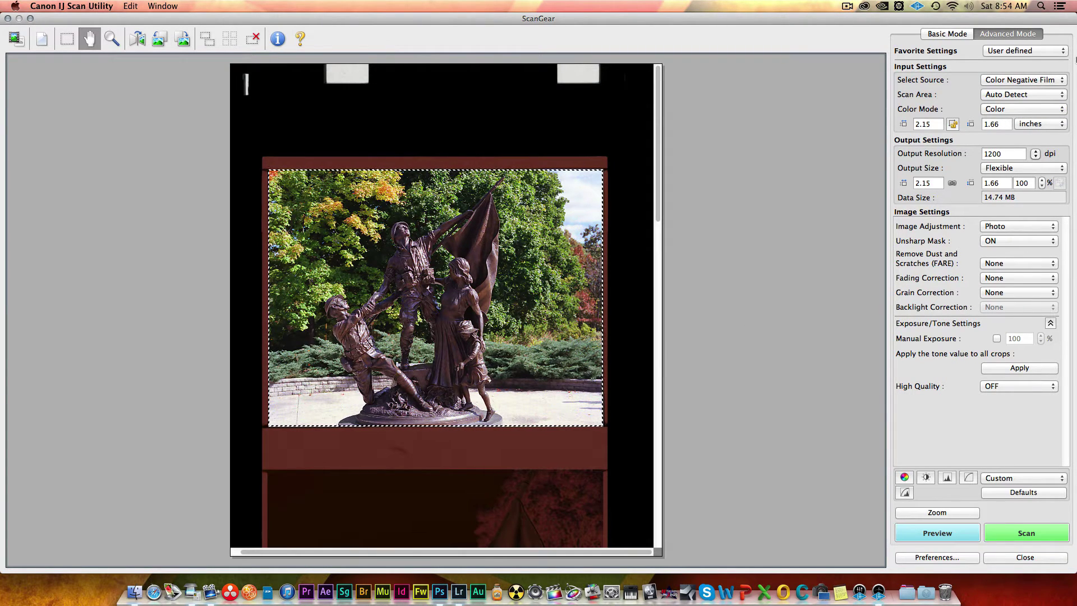
{"action": "left_click", "coordinate": [1022, 110]}
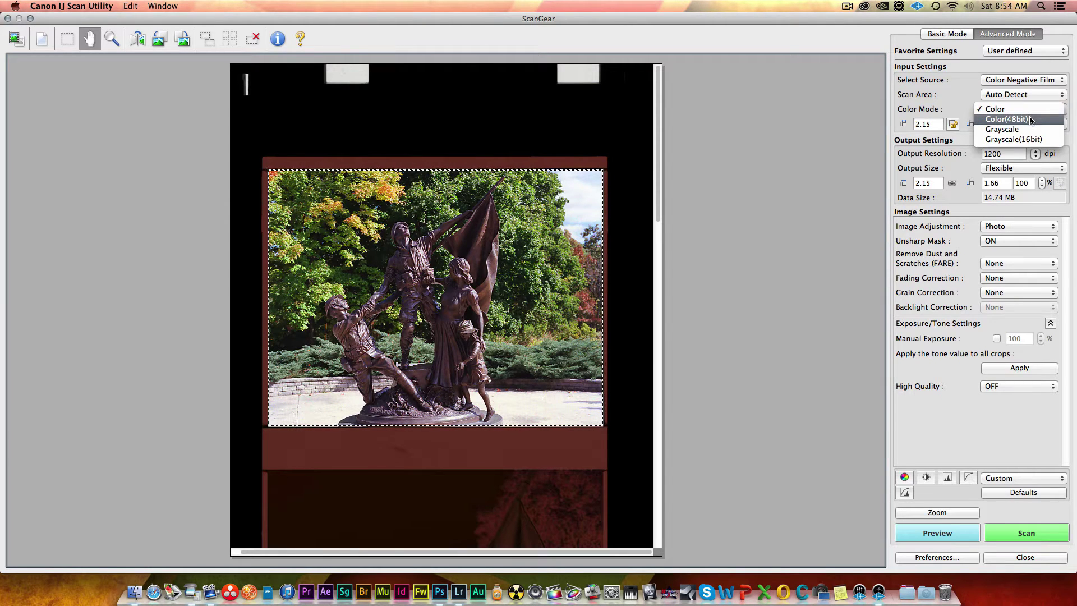
{"action": "left_click", "coordinate": [1030, 120]}
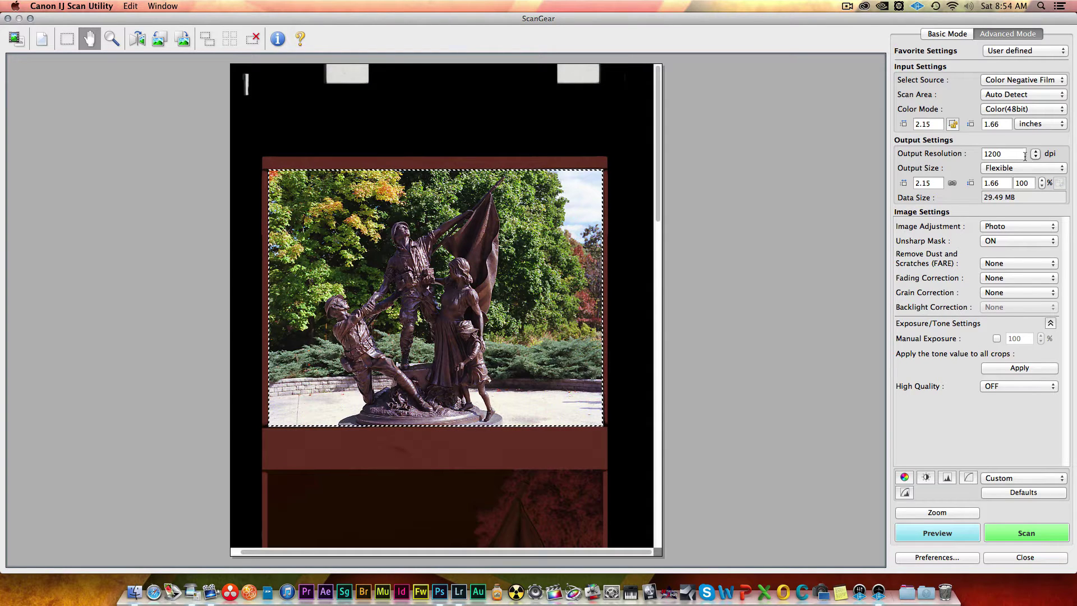
{"action": "left_click", "coordinate": [1035, 155]}
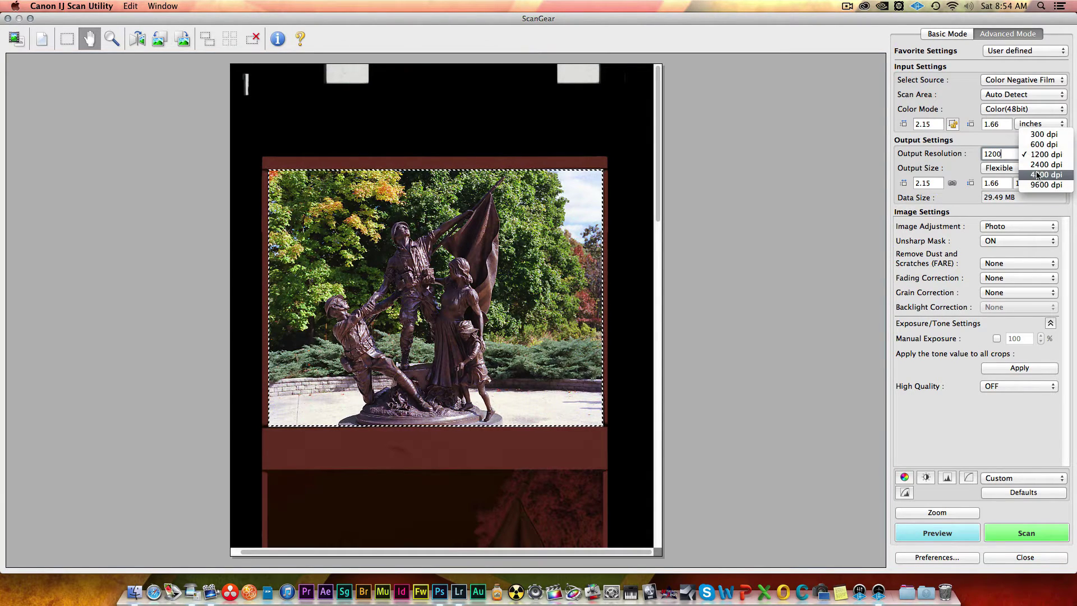
{"action": "left_click", "coordinate": [1038, 174]}
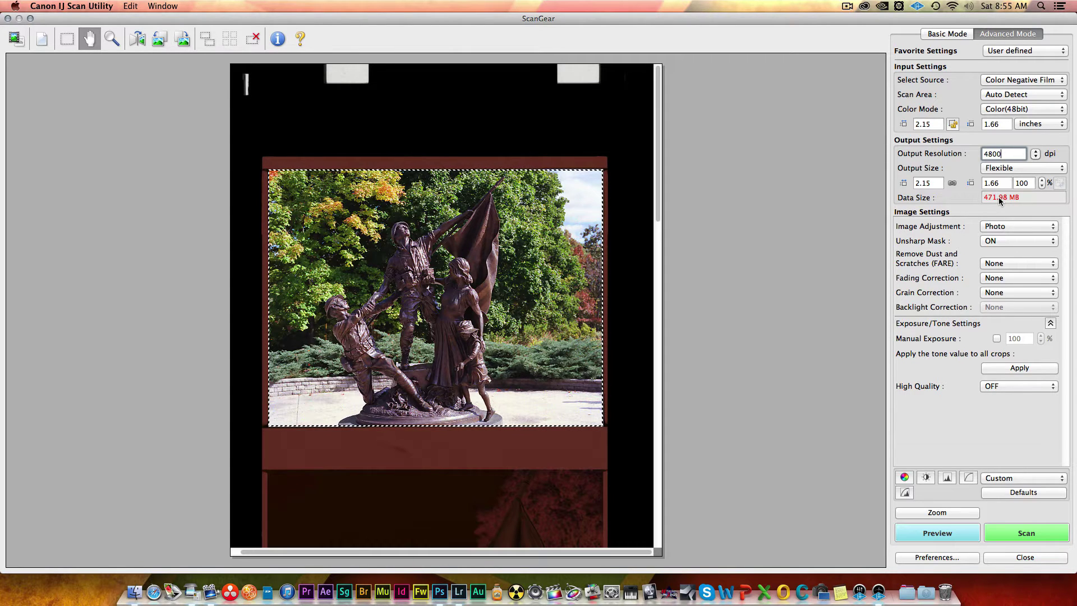
Set Image Adjustment to None and Unsharp Mask to OFF for the statue frame
{"action": "left_click", "coordinate": [1003, 226]}
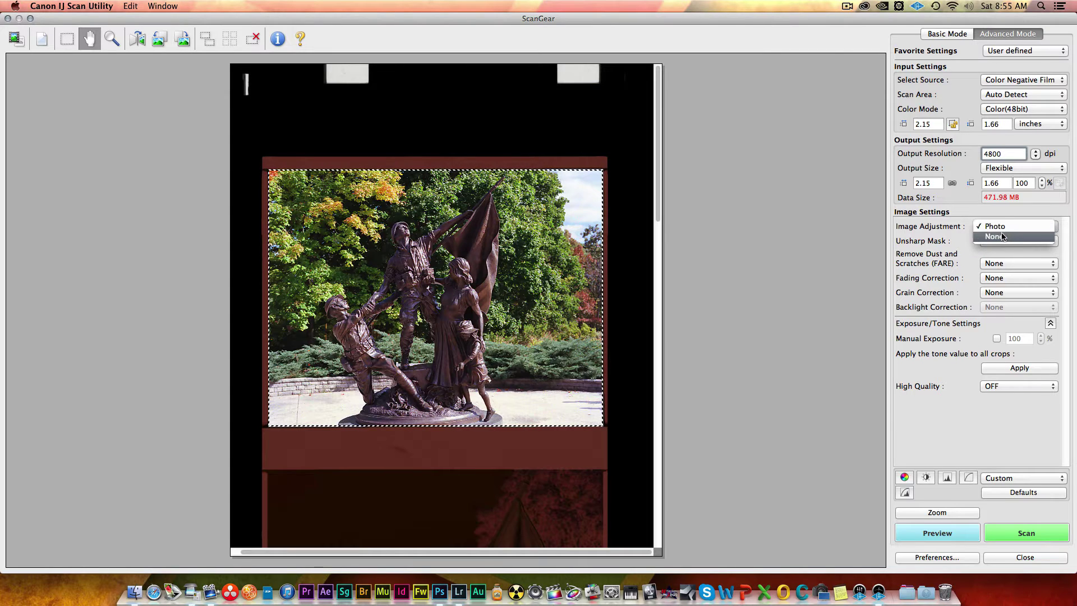
{"action": "left_click", "coordinate": [1018, 238]}
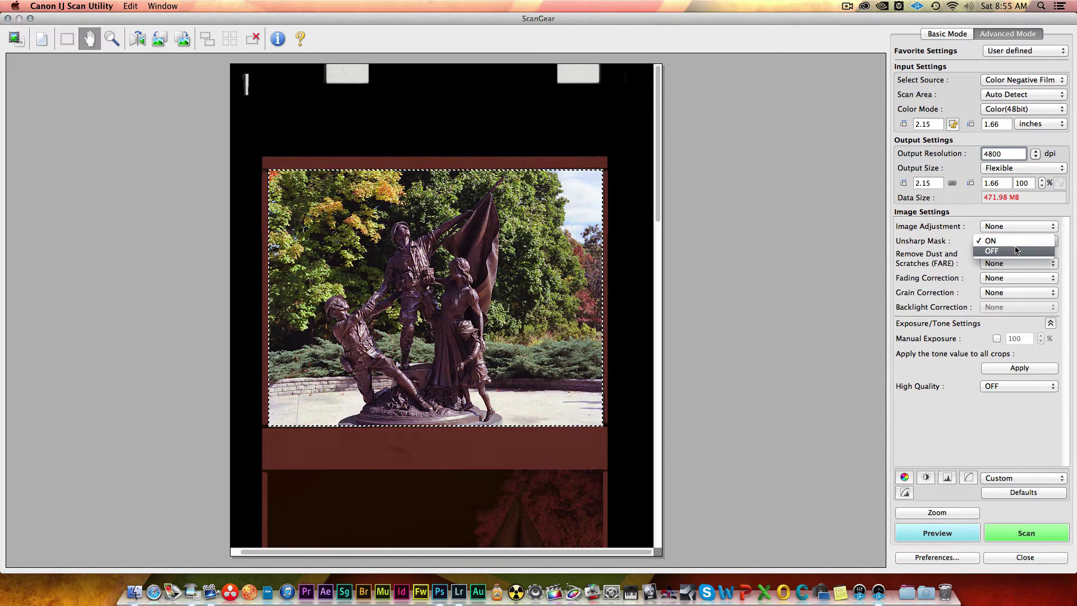
{"action": "left_click", "coordinate": [1015, 251]}
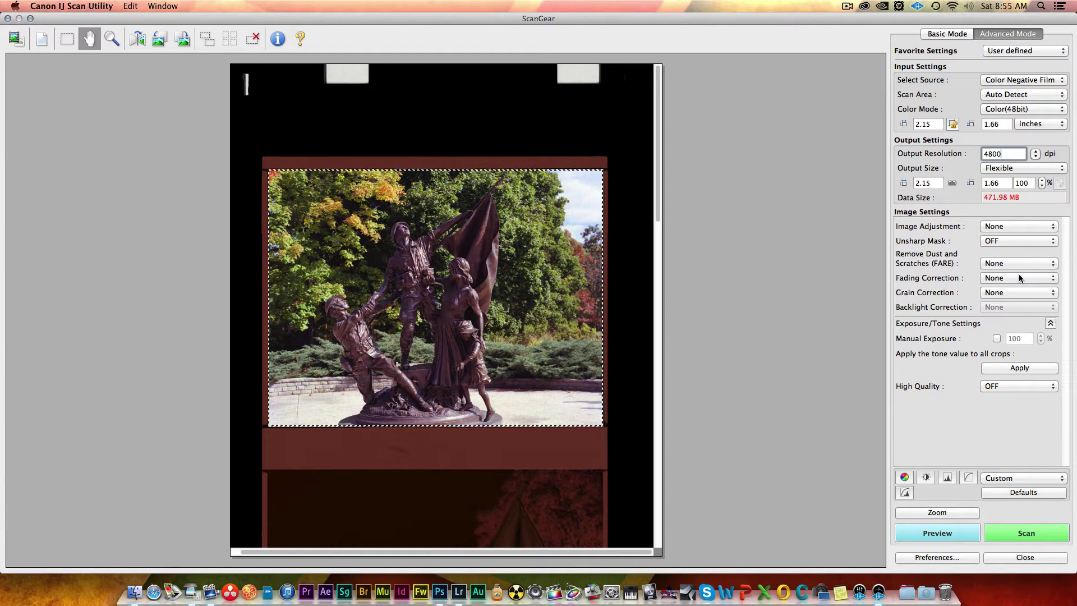
Set High Quality to ON and apply the tone value to all crops
{"action": "left_click", "coordinate": [1008, 386]}
{"action": "left_click", "coordinate": [1008, 396]}
{"action": "left_click", "coordinate": [1020, 367]}
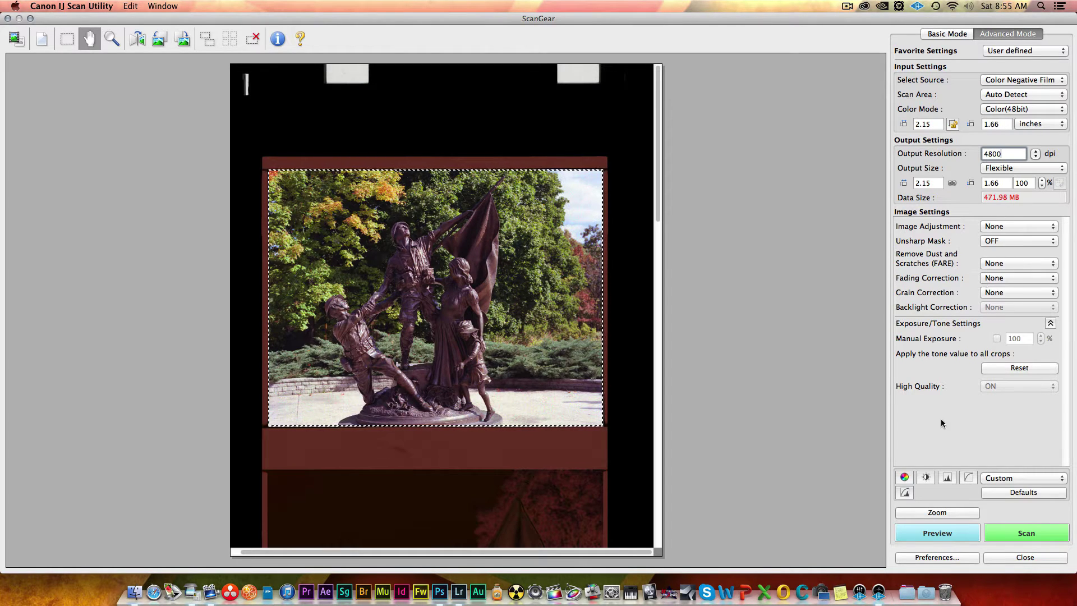
Examine the Saturation/Color Balance, Brightness/Contrast and Histogram adjustments, then close them without changing any values
{"action": "left_click", "coordinate": [904, 477]}
{"action": "left_click_drag", "start_coordinate": [785, 84], "coordinate": [782, 71]}
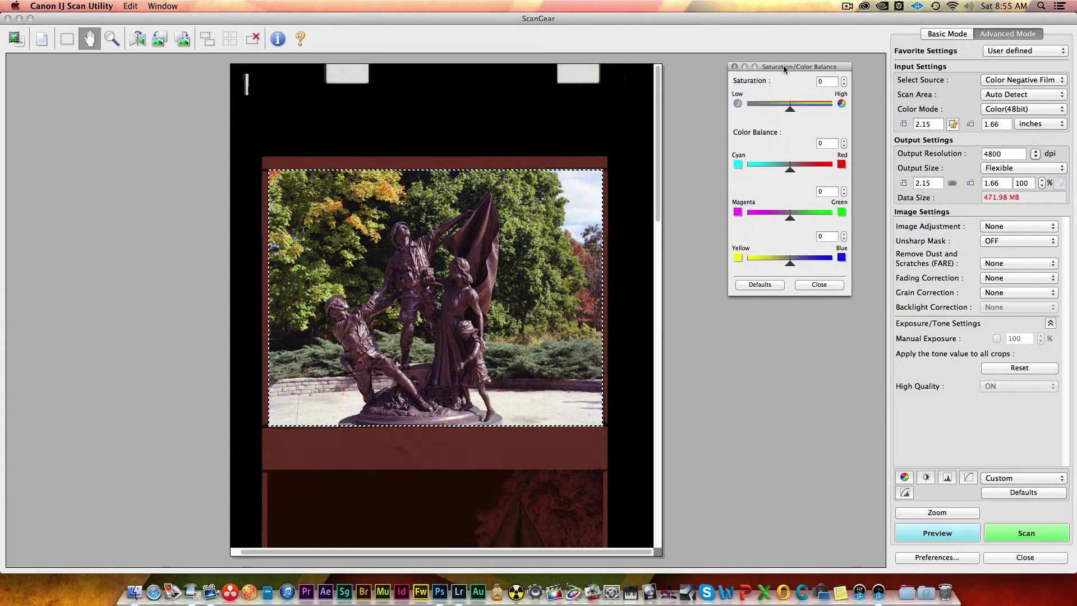
{"action": "left_click", "coordinate": [926, 477]}
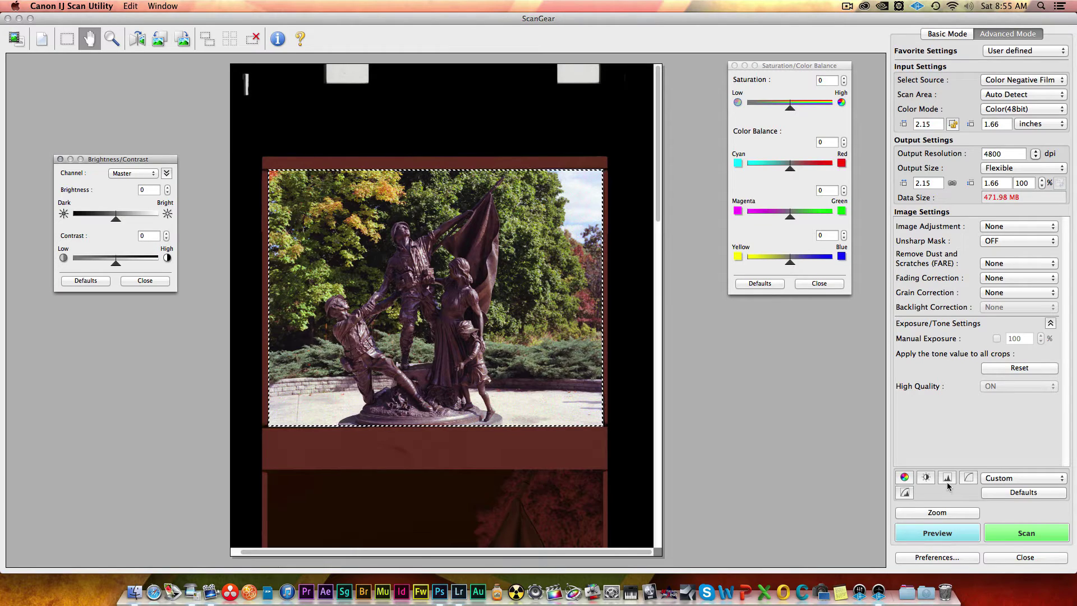
{"action": "left_click", "coordinate": [947, 477]}
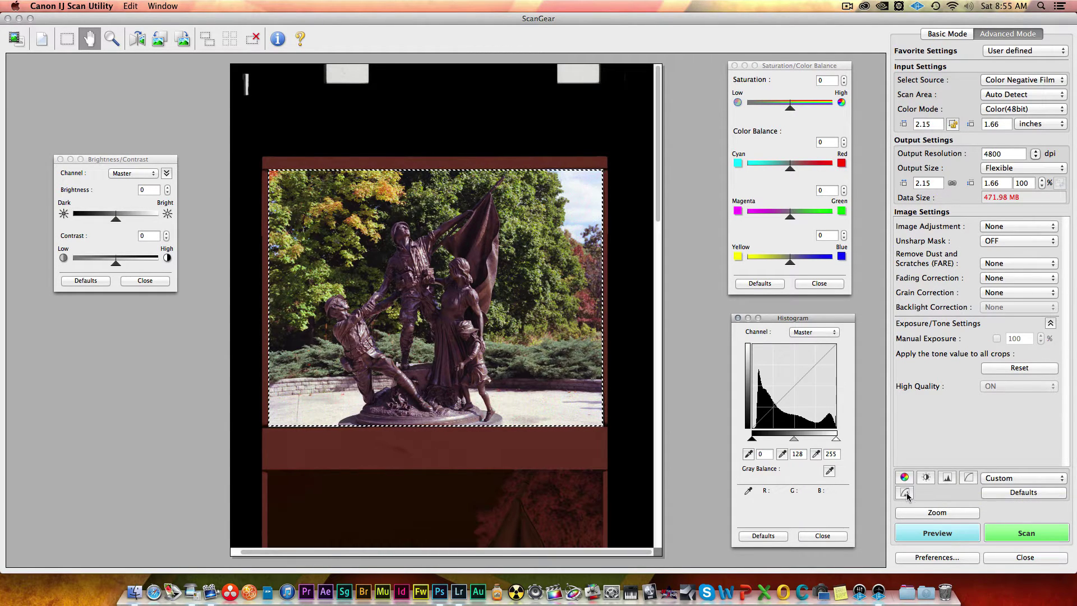
{"action": "left_click", "coordinate": [60, 159]}
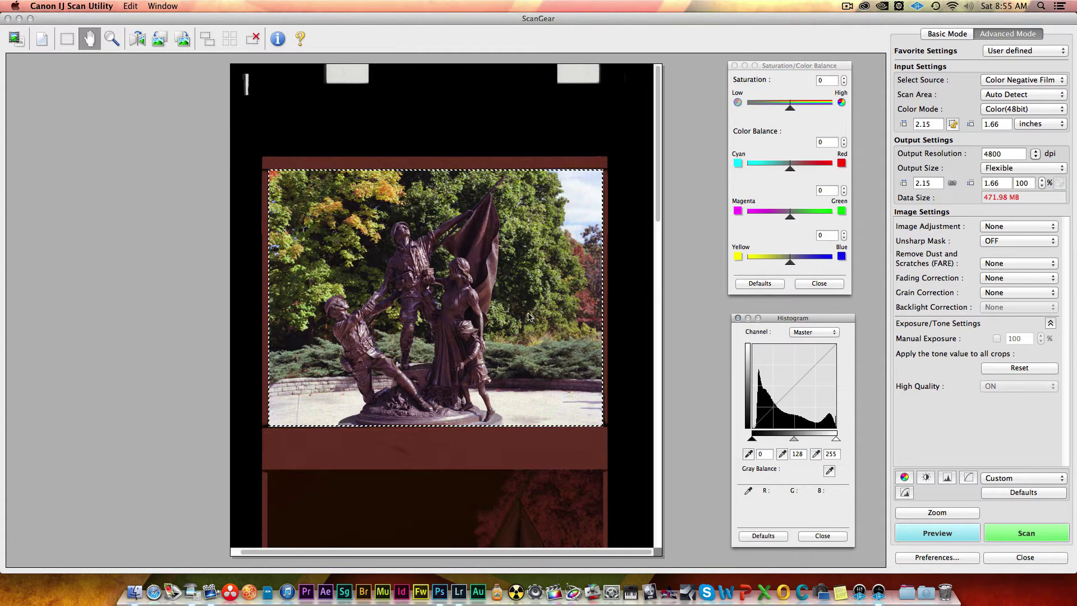
{"action": "left_click", "coordinate": [738, 318]}
{"action": "left_click", "coordinate": [735, 66]}
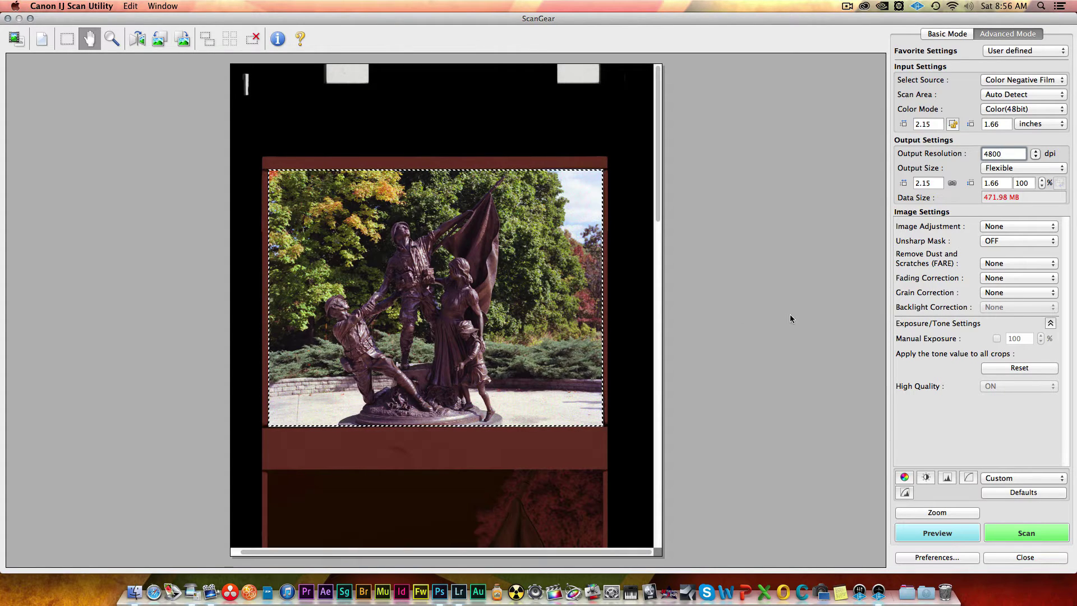
Scan the statue frame and accept the option to retouch and save the image, closing ScanGear
{"action": "left_click", "coordinate": [1024, 538]}
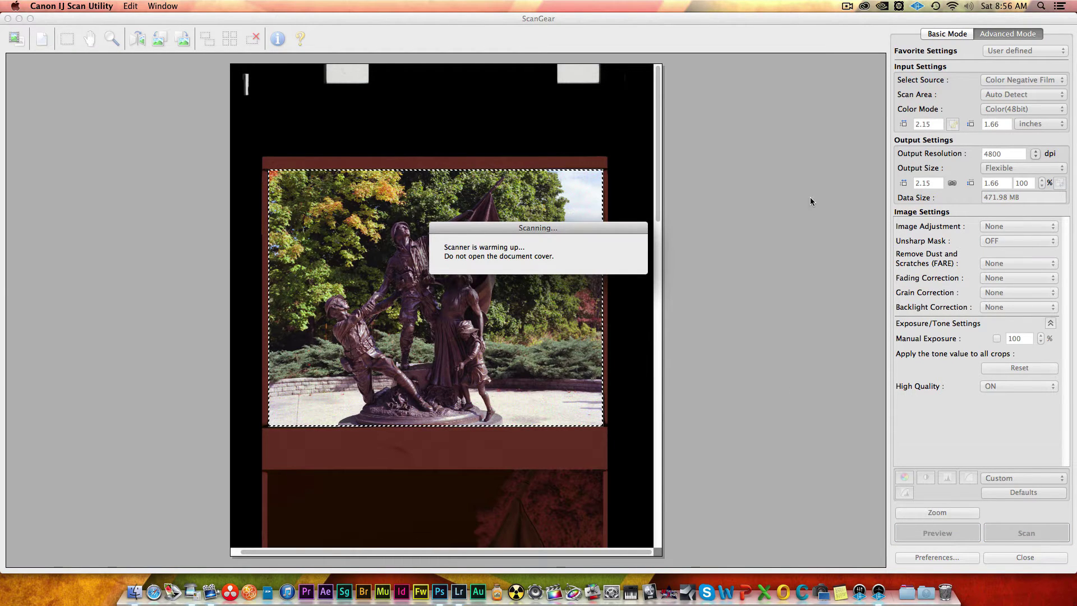
{"action": "left_click", "coordinate": [848, 6]}
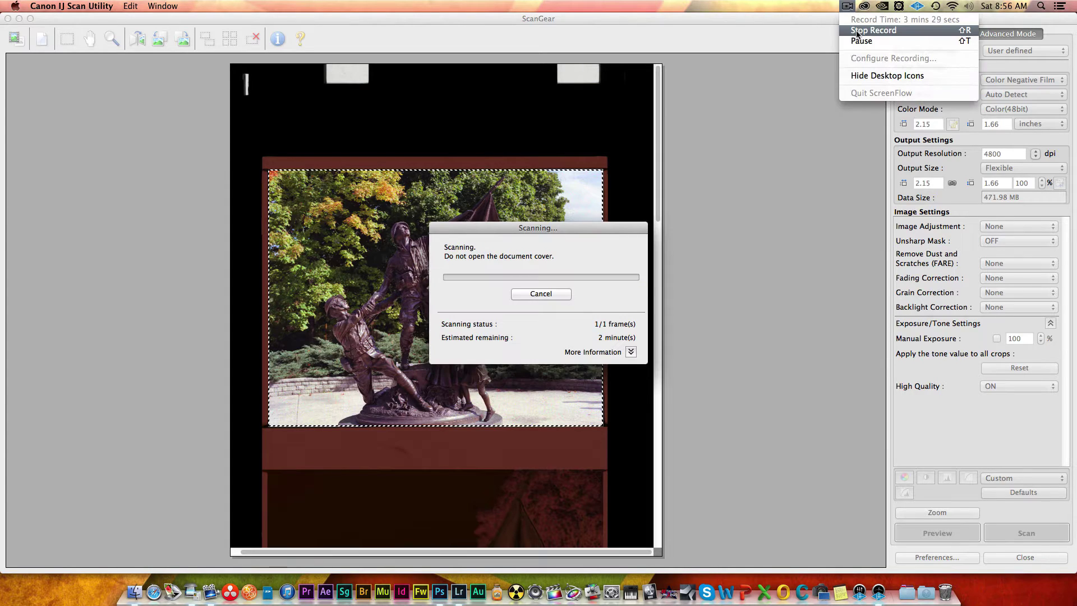
{"action": "left_click", "coordinate": [858, 39]}
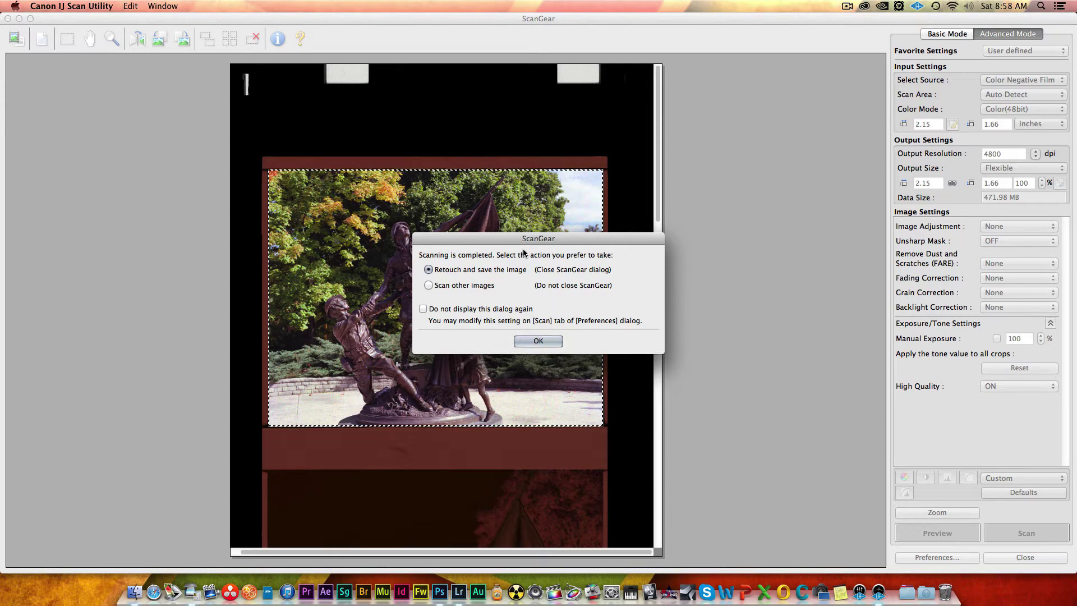
{"action": "left_click", "coordinate": [525, 343]}
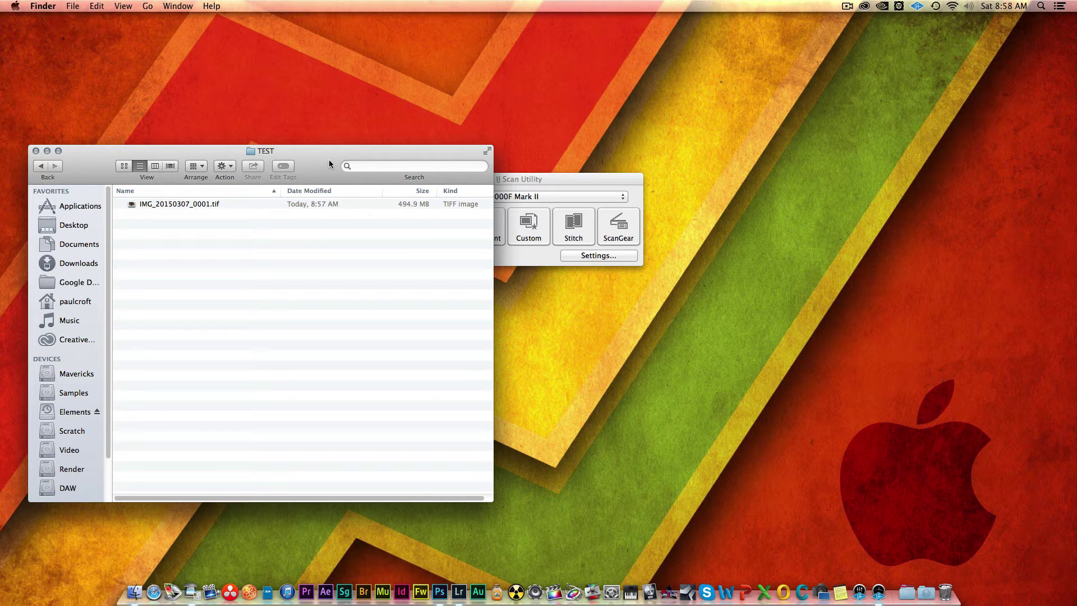
Close the TEST folder window and the scan utility, and switch to VueScan
{"action": "key", "text": "super+w"}
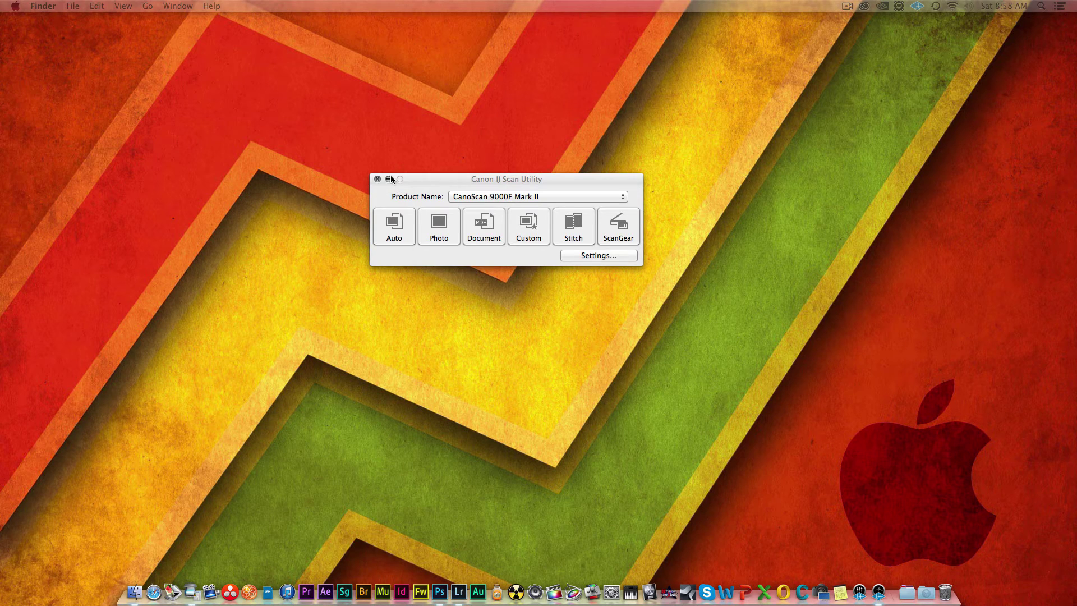
{"action": "left_click", "coordinate": [378, 179]}
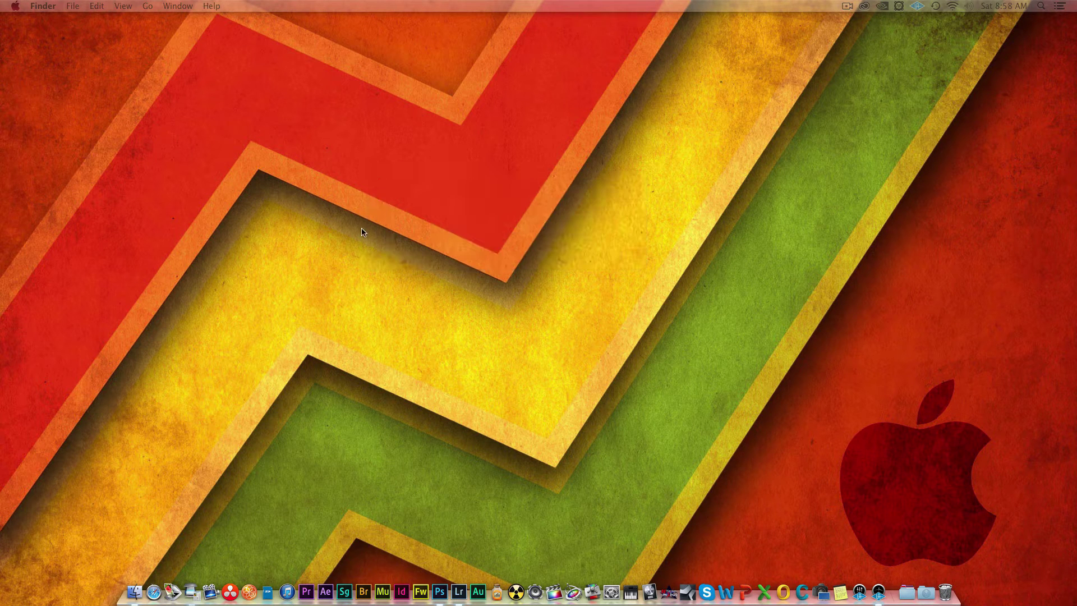
{"action": "left_click", "coordinate": [172, 595]}
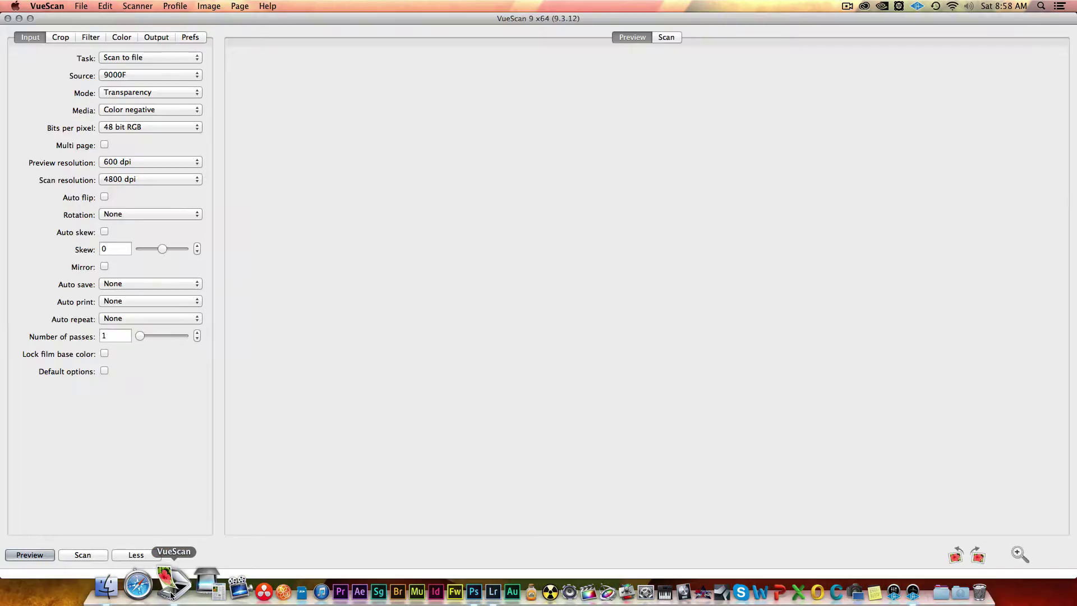
{"action": "left_click", "coordinate": [608, 389]}
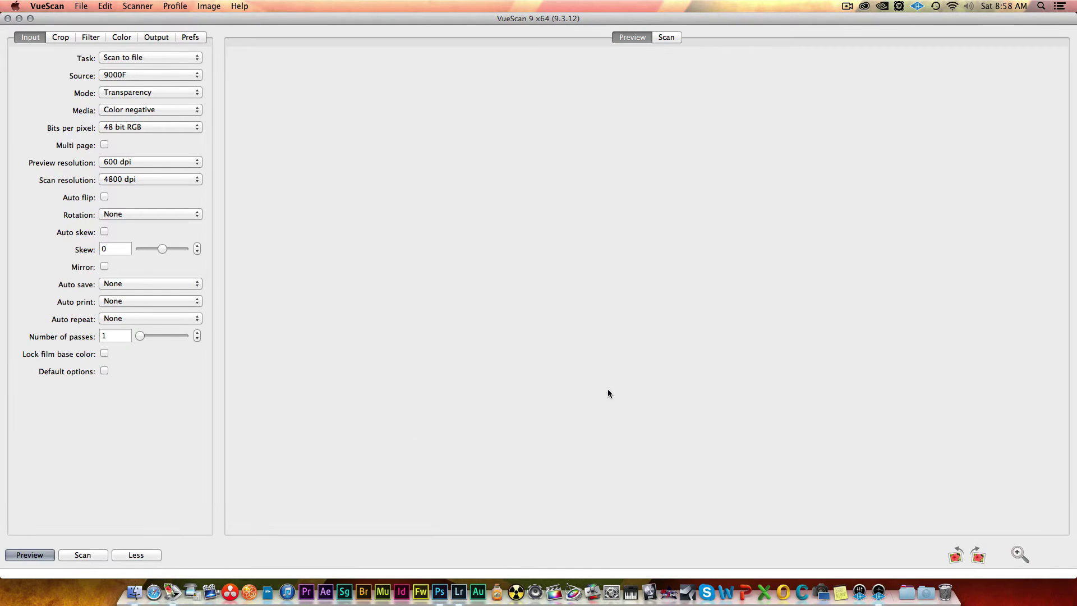
Load the Ektar 120 High Res options and set the preview resolution to 600 dpi
{"action": "left_click", "coordinate": [82, 6]}
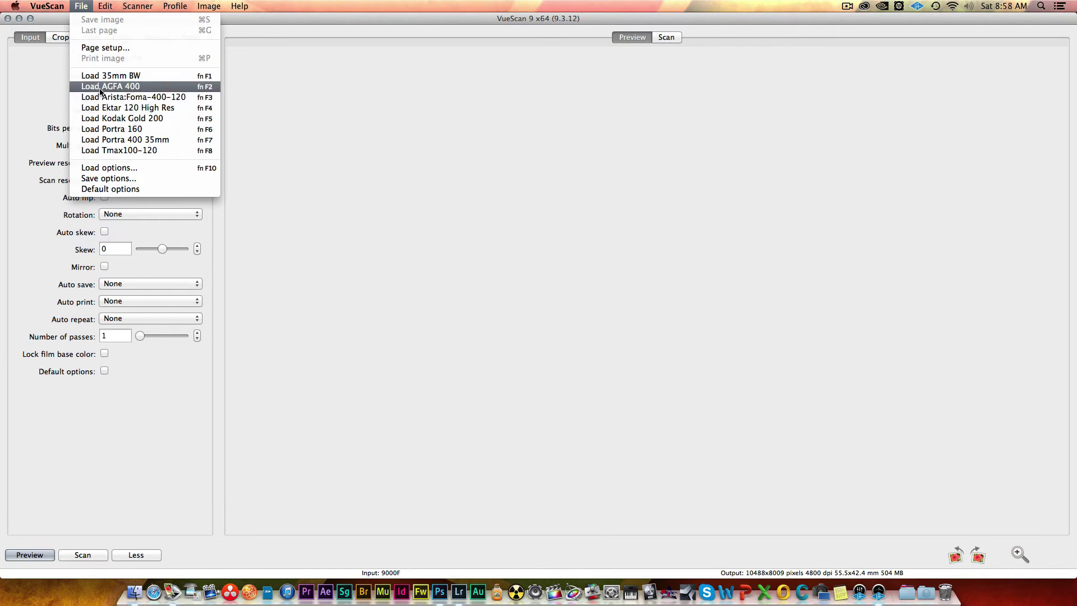
{"action": "left_click", "coordinate": [129, 110]}
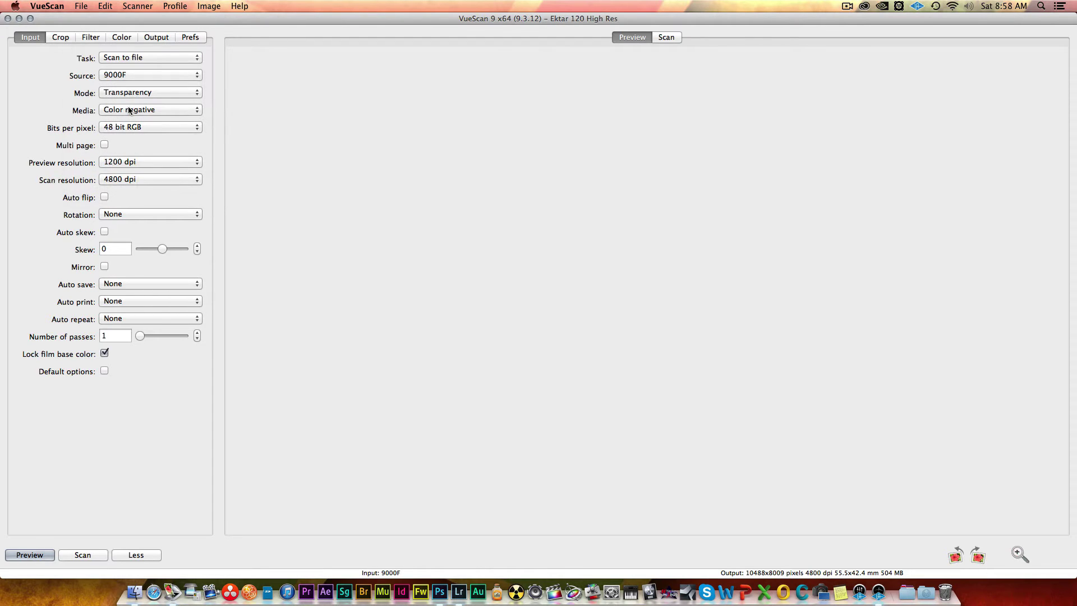
{"action": "left_click", "coordinate": [165, 162]}
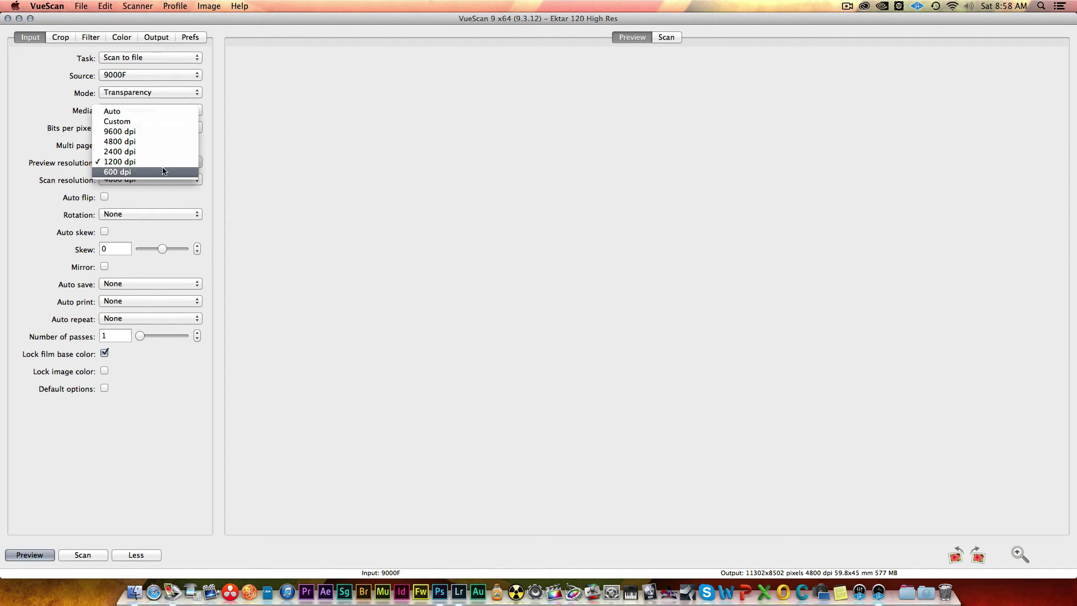
{"action": "left_click", "coordinate": [166, 170]}
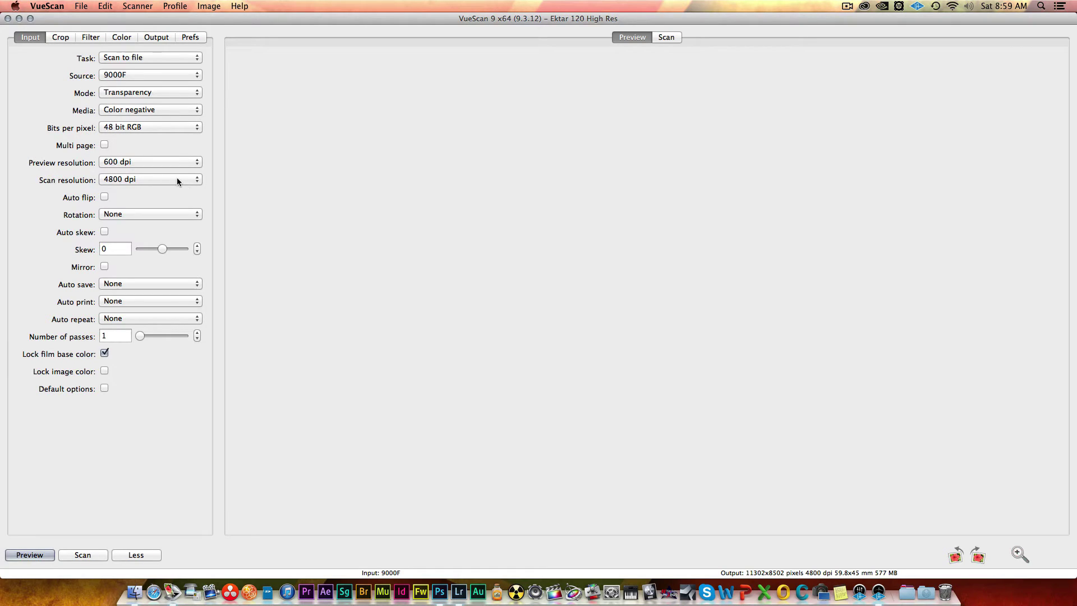
Preview the film strip and turn off Lock film base color
{"action": "left_click", "coordinate": [39, 555]}
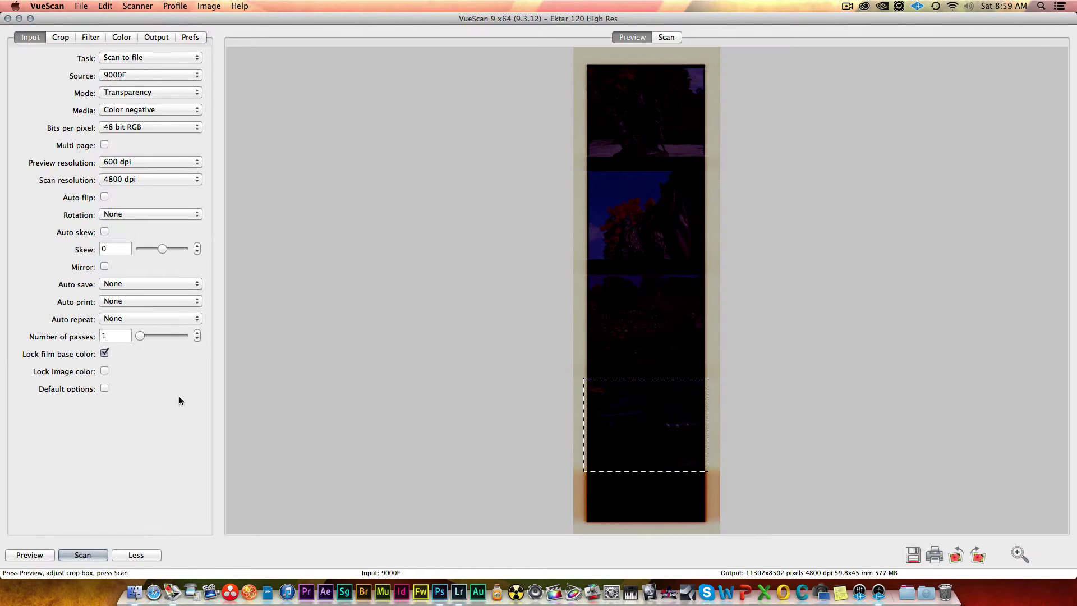
{"action": "left_click", "coordinate": [104, 352]}
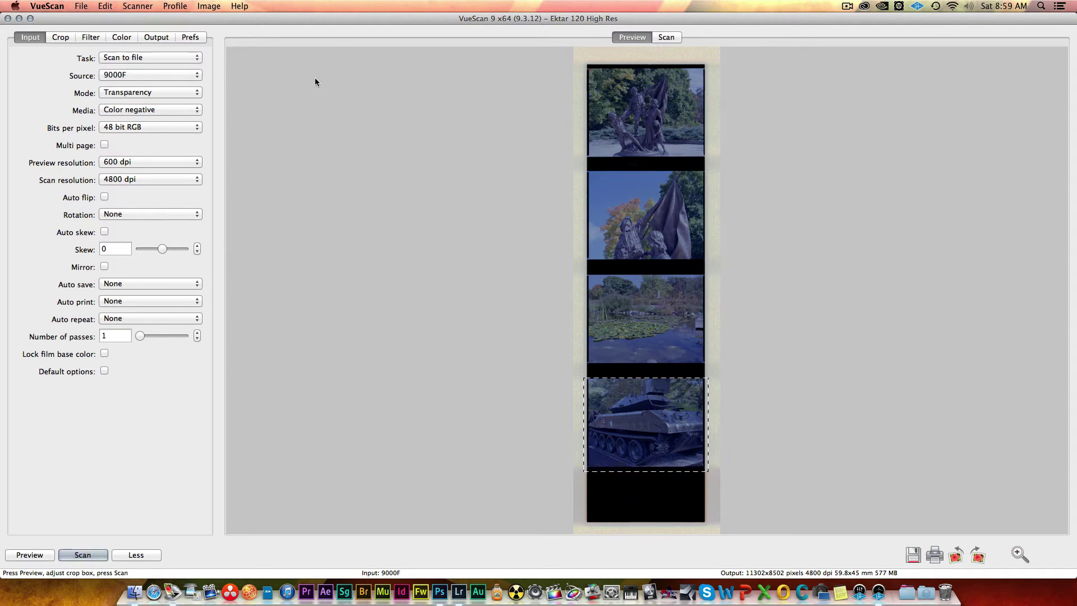
Draw a crop around the uppermost statue frame in the preview and tighten its edges to about 55.2 x 42.6 mm
{"action": "left_click_drag", "start_coordinate": [584, 66], "coordinate": [705, 170]}
{"action": "left_click", "coordinate": [1019, 555]}
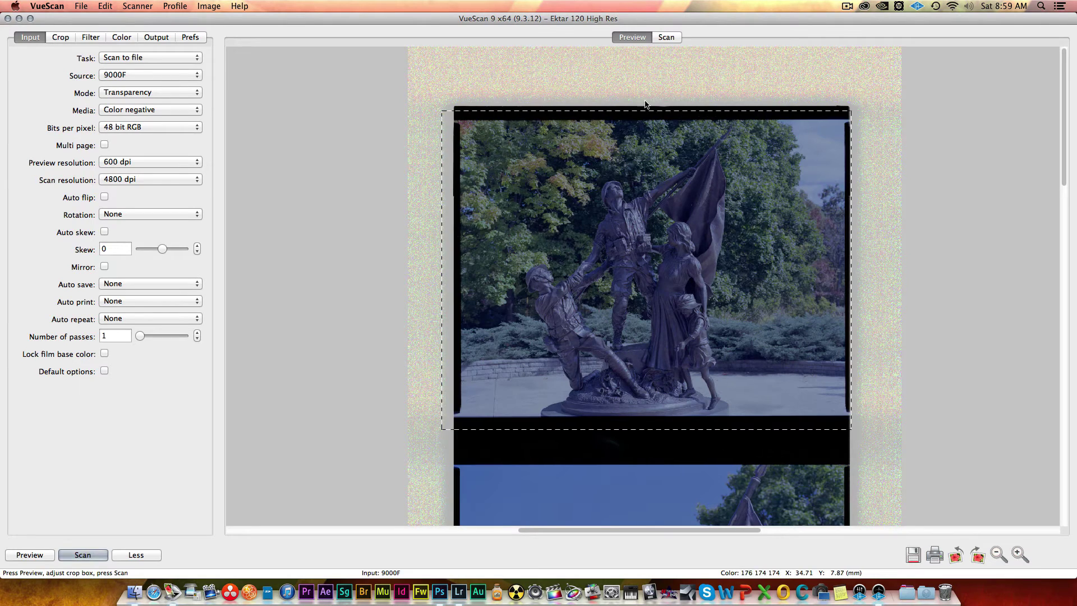
{"action": "left_click_drag", "start_coordinate": [642, 110], "coordinate": [640, 119]}
{"action": "mouse_move", "coordinate": [442, 176]}
{"action": "left_mouse_down"}
{"action": "mouse_move", "coordinate": [467, 176]}
{"action": "mouse_move", "coordinate": [458, 176]}
{"action": "left_mouse_up"}
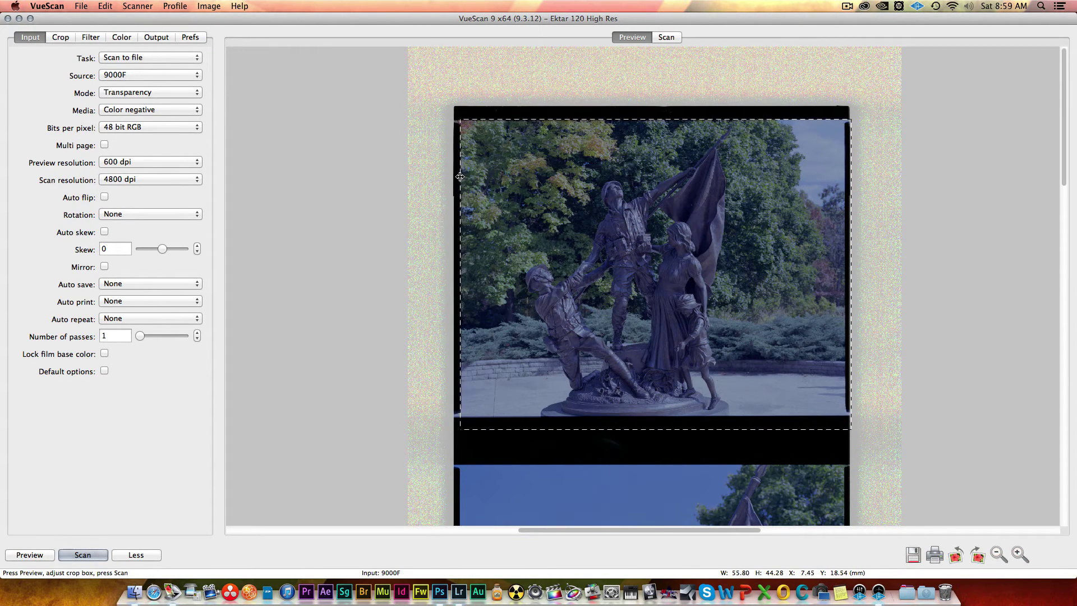
{"action": "left_click_drag", "start_coordinate": [587, 429], "coordinate": [586, 418]}
{"action": "left_click_drag", "start_coordinate": [851, 267], "coordinate": [846, 290]}
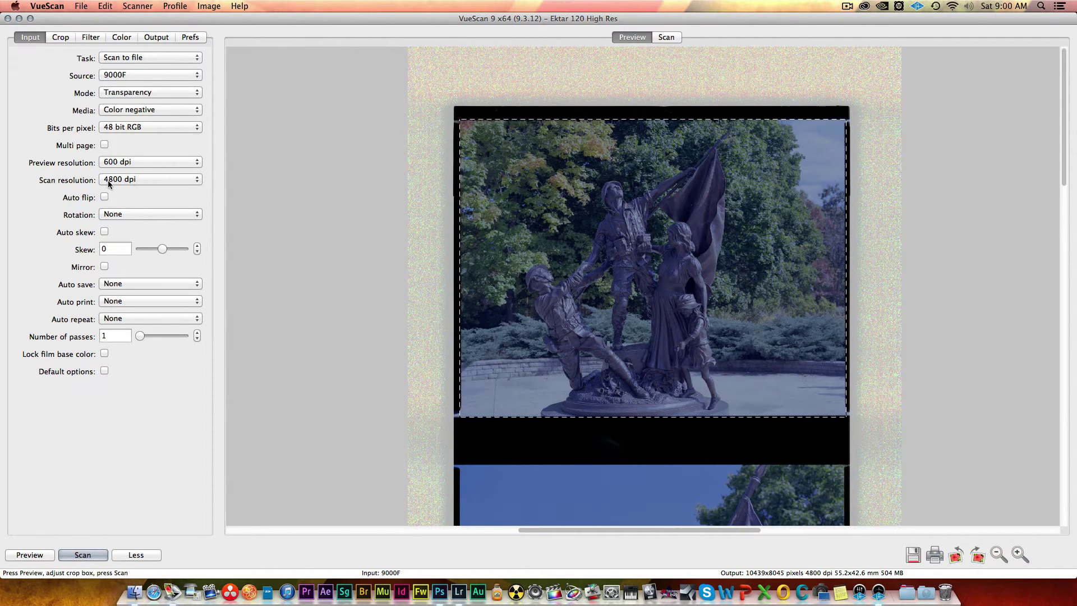
Review the Crop, Filter, Color and Output settings for the scan
{"action": "left_click", "coordinate": [60, 38]}
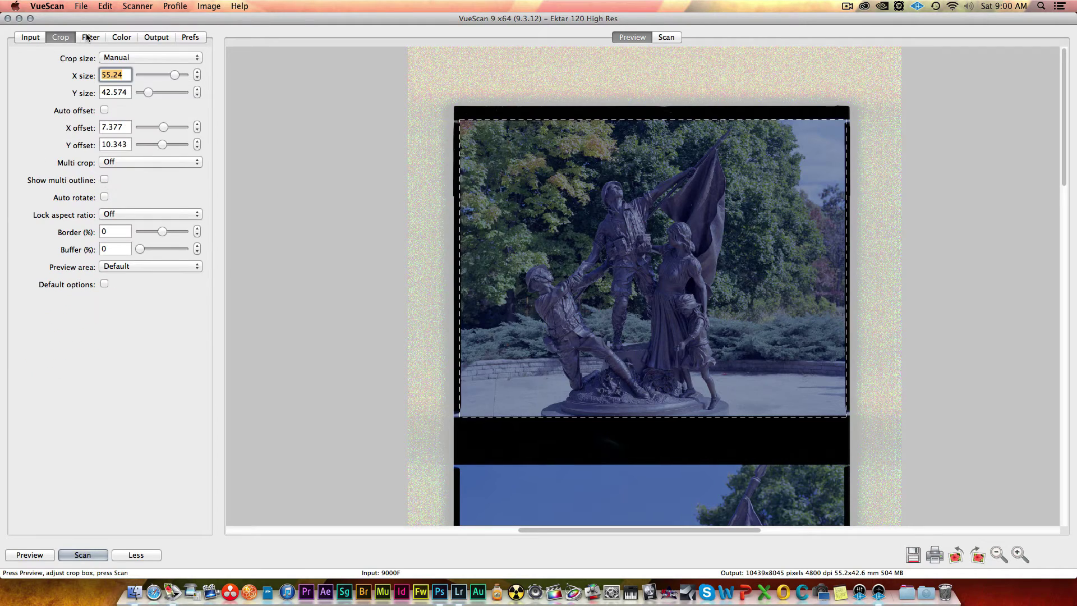
{"action": "left_click", "coordinate": [88, 37]}
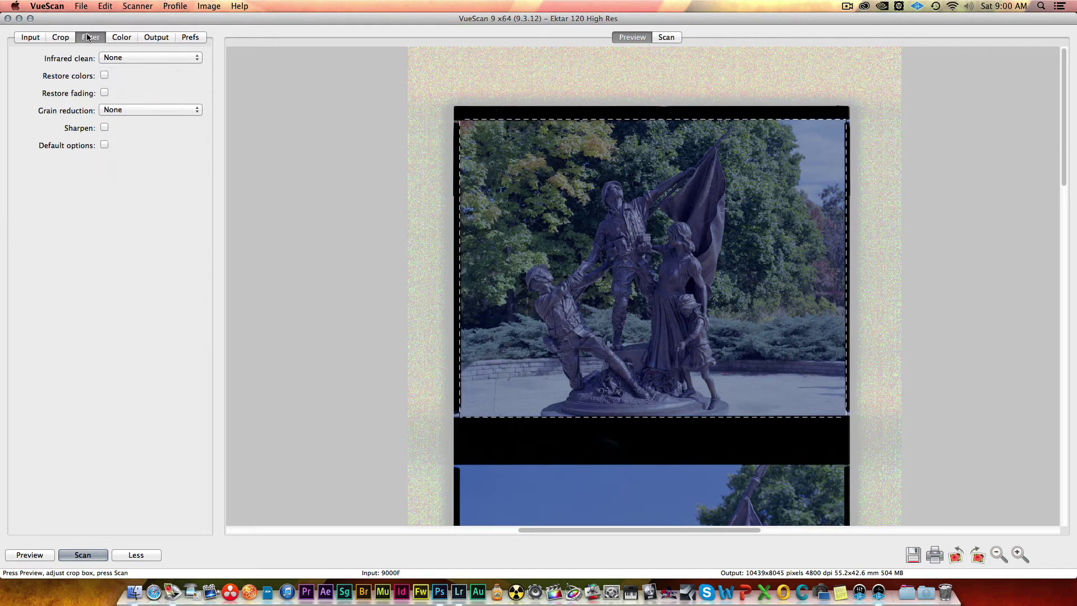
{"action": "left_click", "coordinate": [123, 38]}
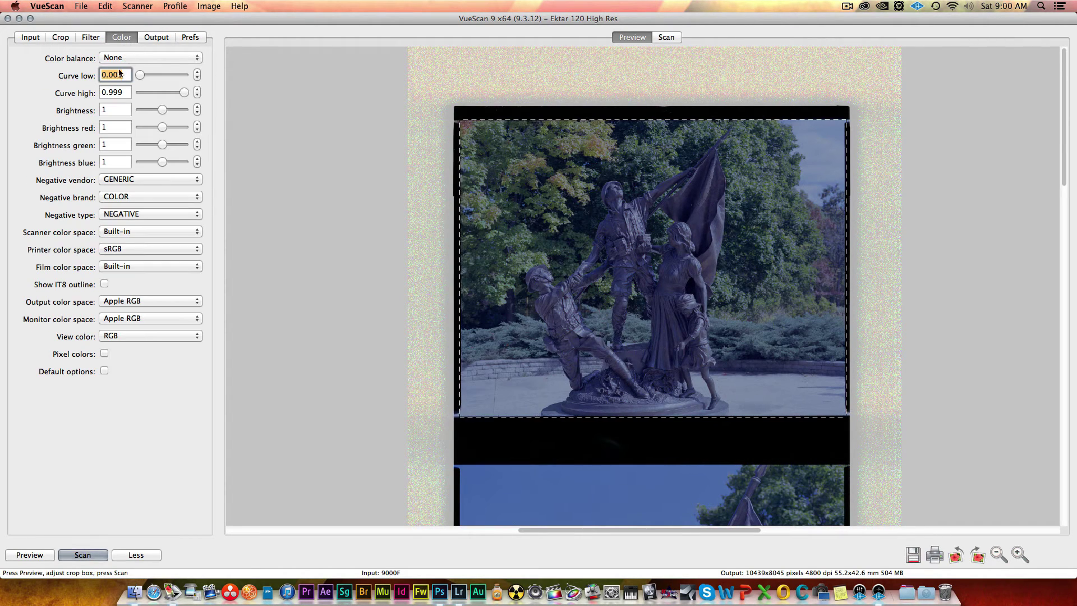
{"action": "left_click", "coordinate": [158, 38]}
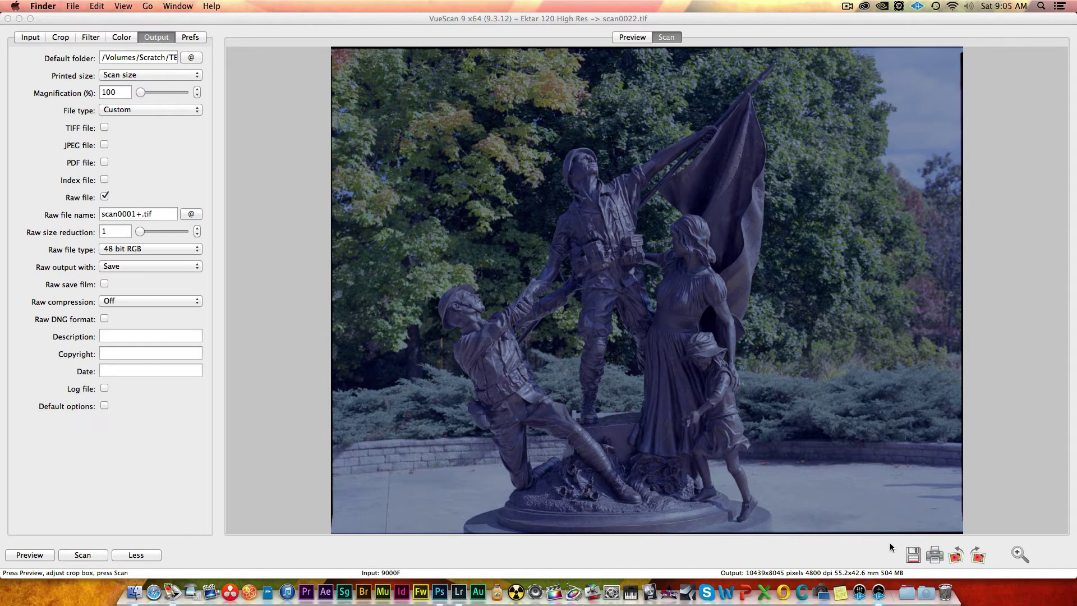
Save the scanned statue image as a raw file and quit VueScan
{"action": "left_click", "coordinate": [912, 555]}
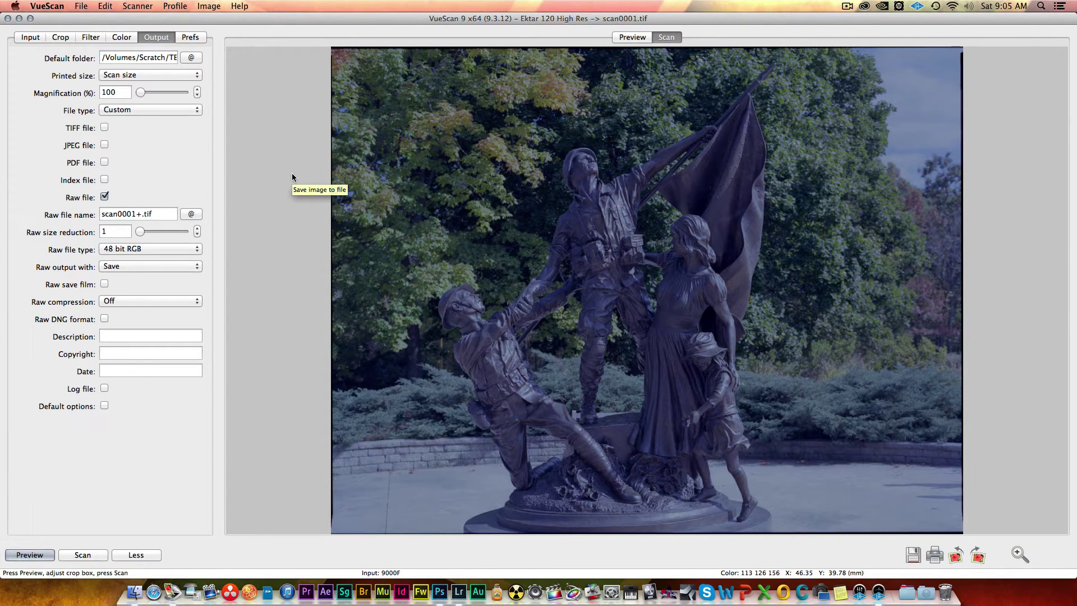
{"action": "left_click", "coordinate": [47, 6]}
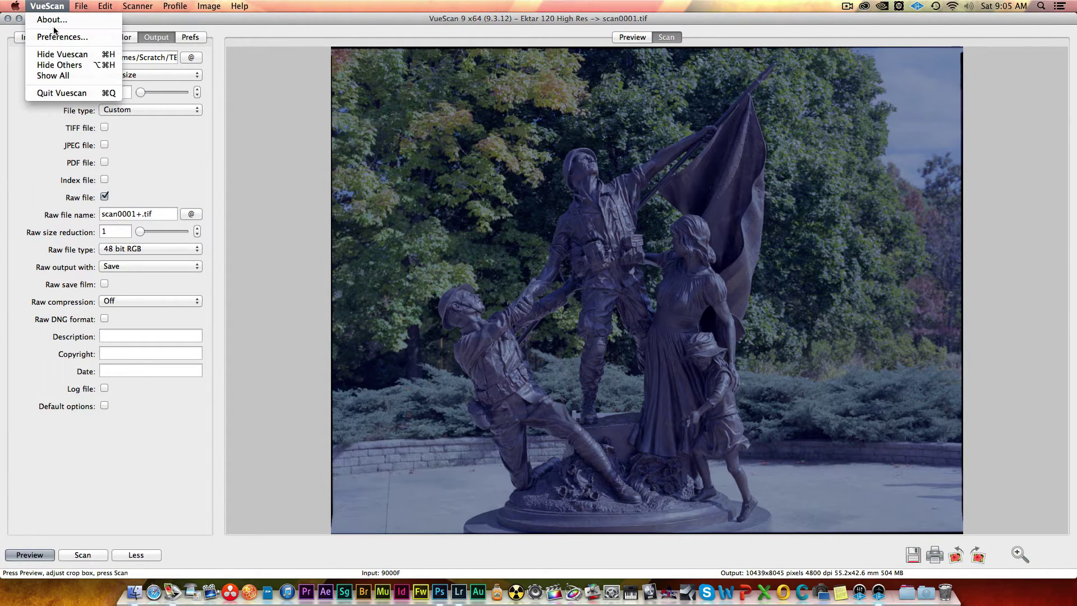
{"action": "left_click", "coordinate": [63, 94]}
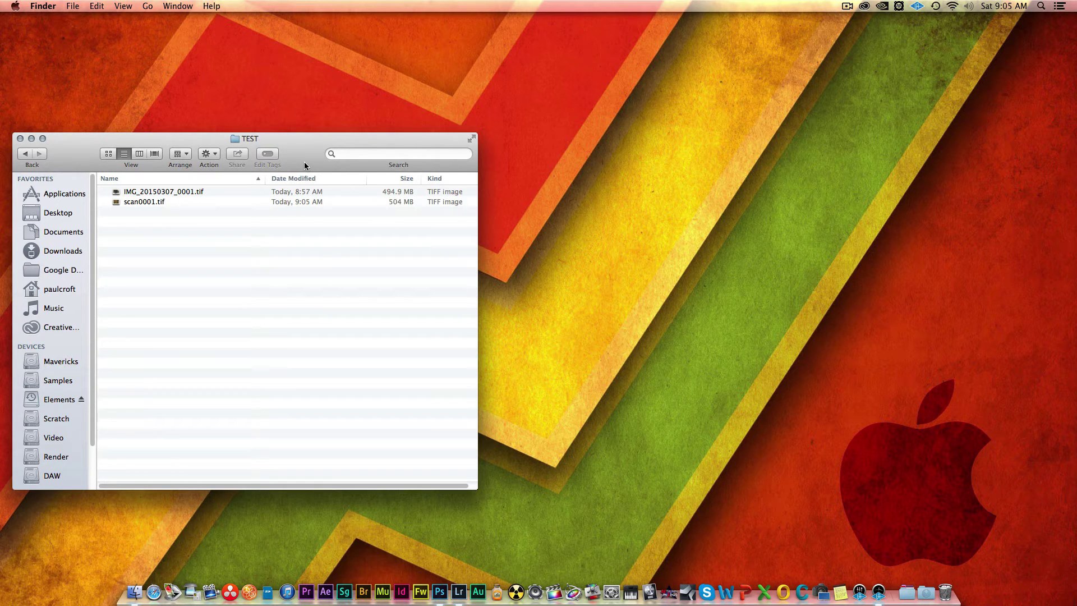
Close the TEST folder window, switch to Lightroom and import both TIFF scans from the TEST folder on the Scratch drive
{"action": "key", "text": "super+w"}
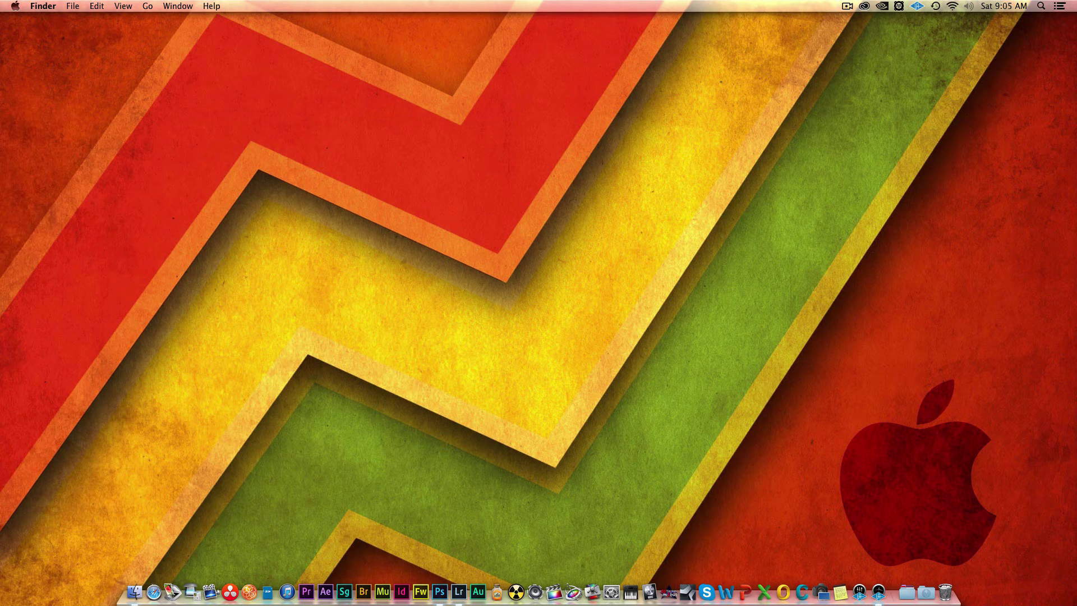
{"action": "left_click", "coordinate": [462, 585]}
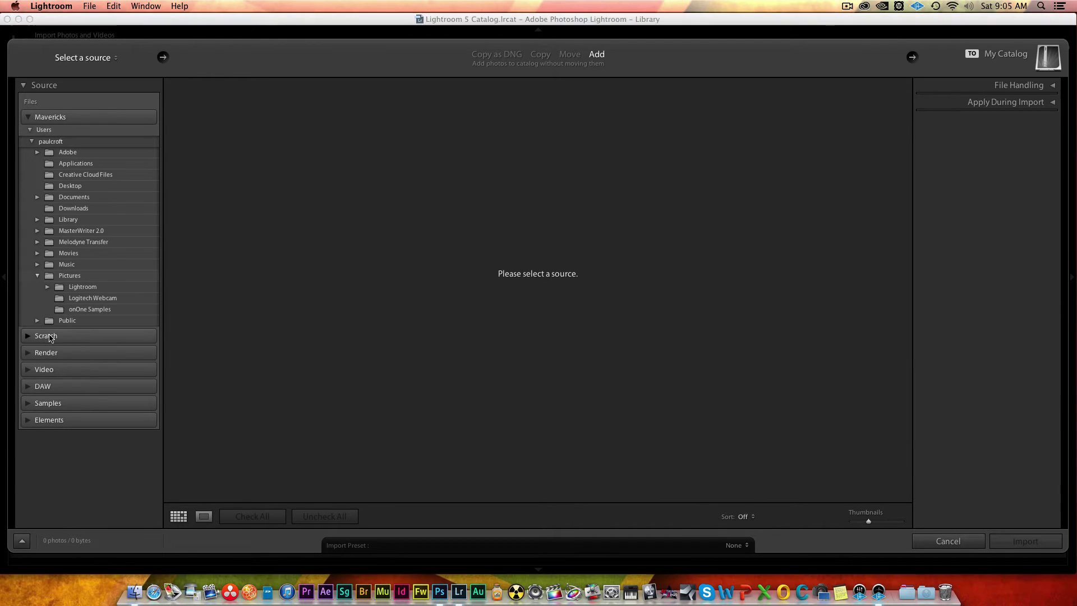
{"action": "left_click", "coordinate": [50, 335]}
{"action": "left_click", "coordinate": [63, 393]}
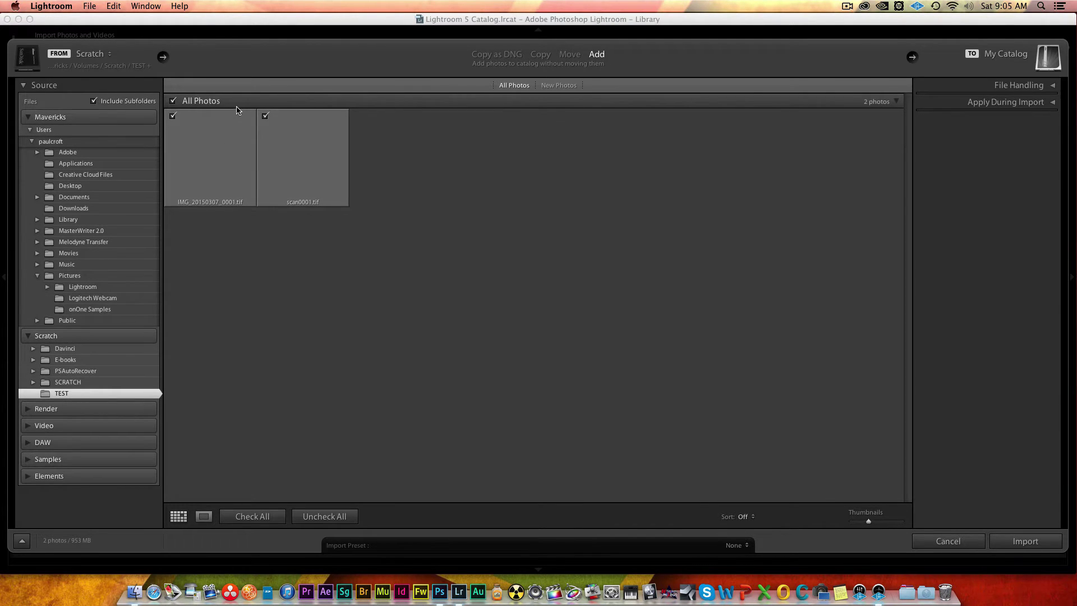
{"action": "left_click", "coordinate": [1025, 540]}
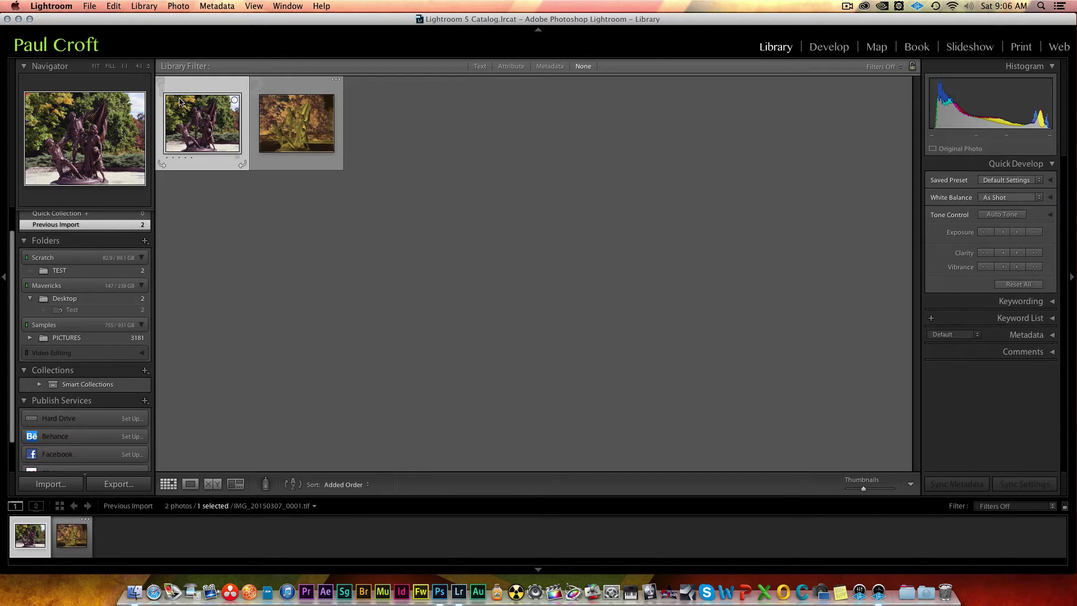
View IMG_20150307_0001.tif and scan0001.tif enlarged one after the other, returning to the thumbnail grid
{"action": "double_click", "coordinate": [203, 123]}
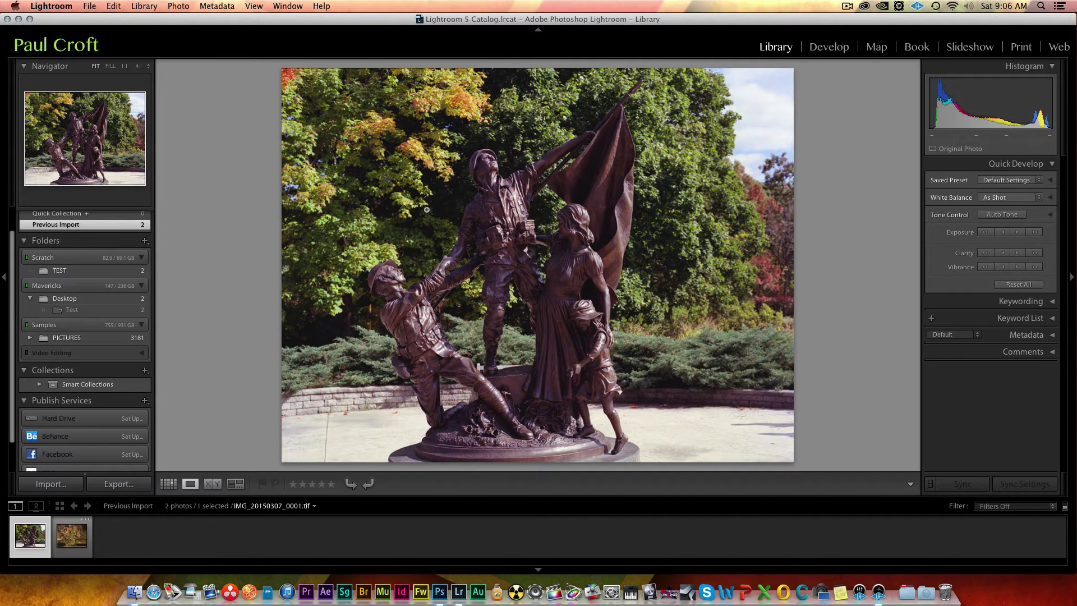
{"action": "left_click", "coordinate": [169, 483]}
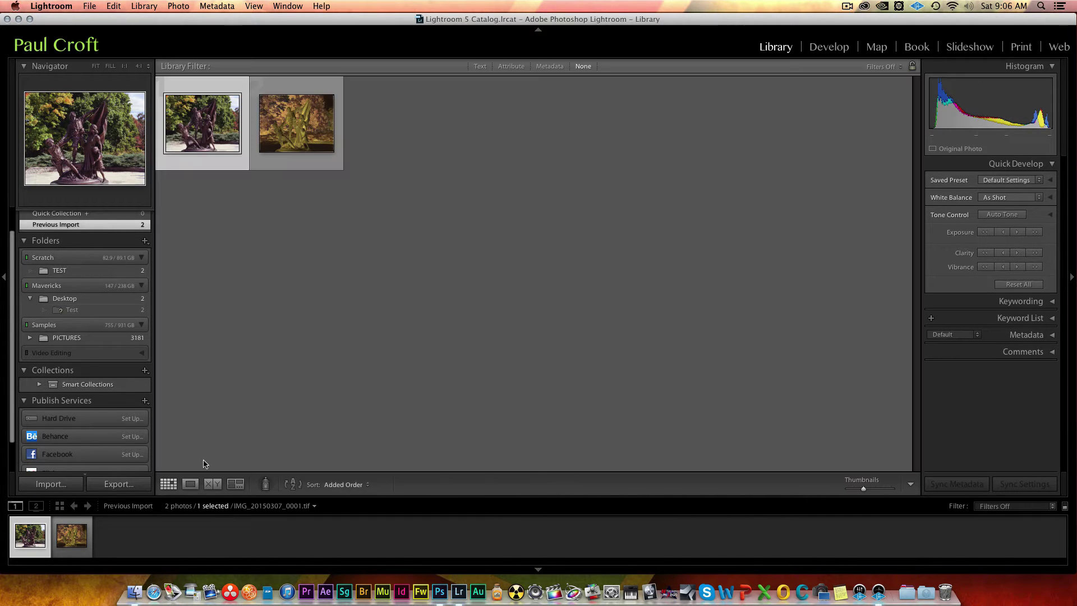
{"action": "double_click", "coordinate": [312, 129]}
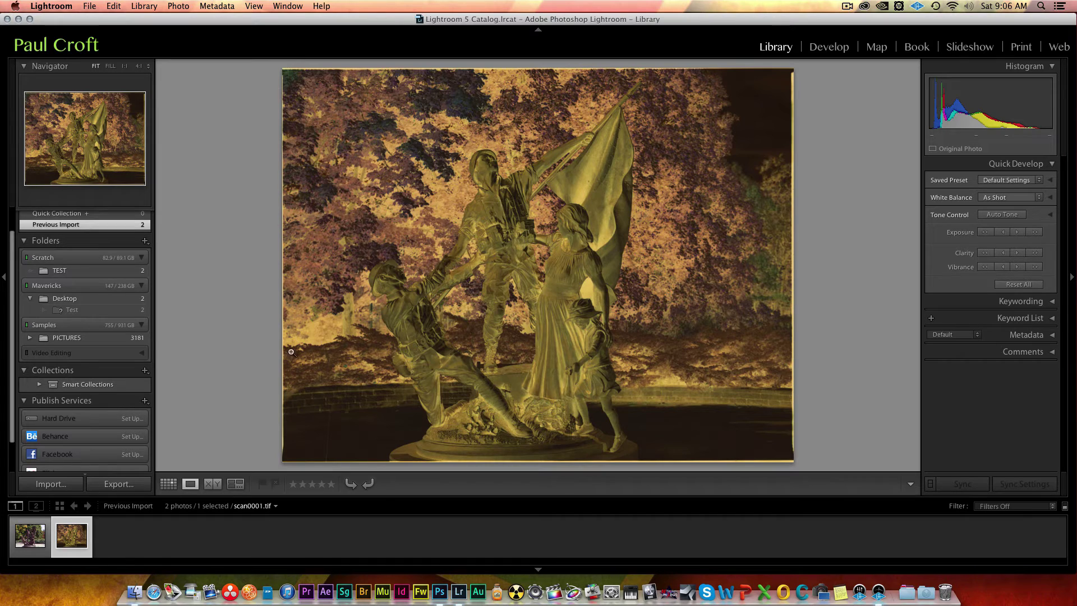
{"action": "left_click", "coordinate": [173, 487]}
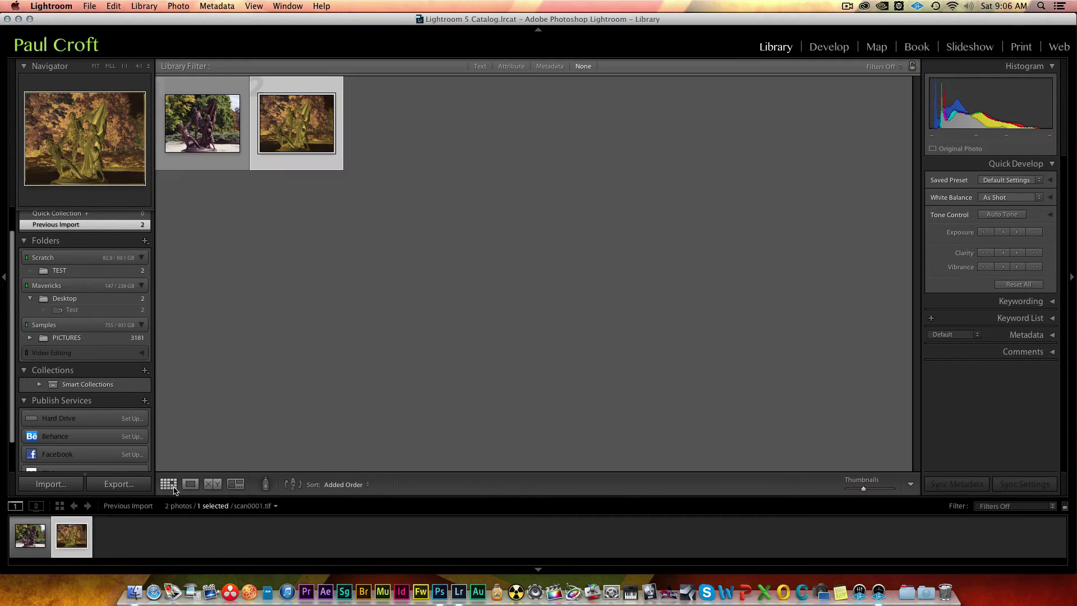
Open IMG_20150307_0001.tif from Lightroom in Adobe Photoshop CC 2014 for editing
{"action": "left_click", "coordinate": [213, 147]}
{"action": "right_click", "coordinate": [213, 148]}
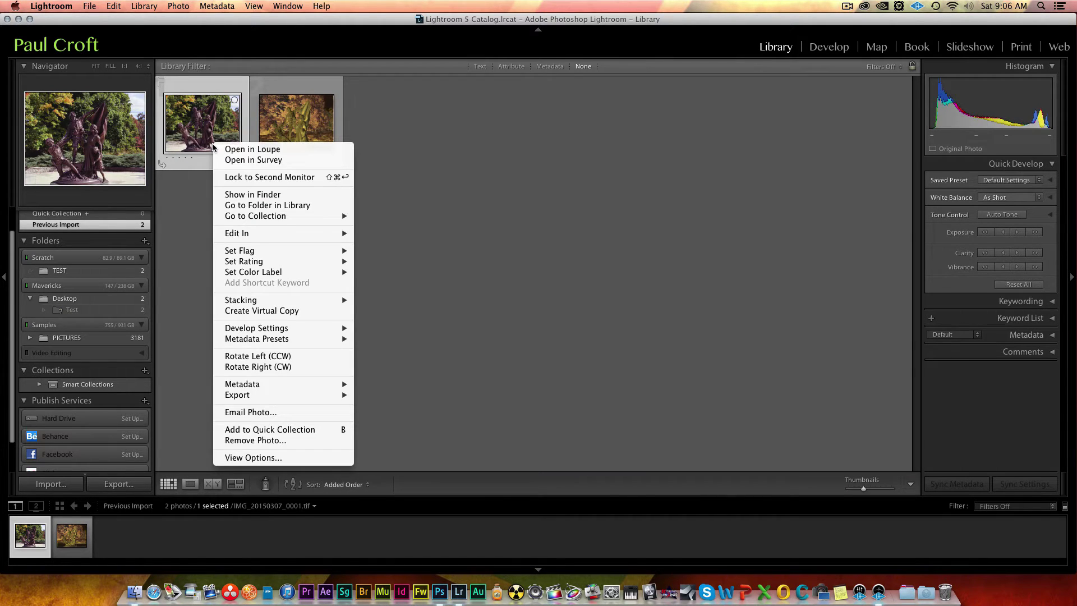
{"action": "mouse_move", "coordinate": [255, 233]}
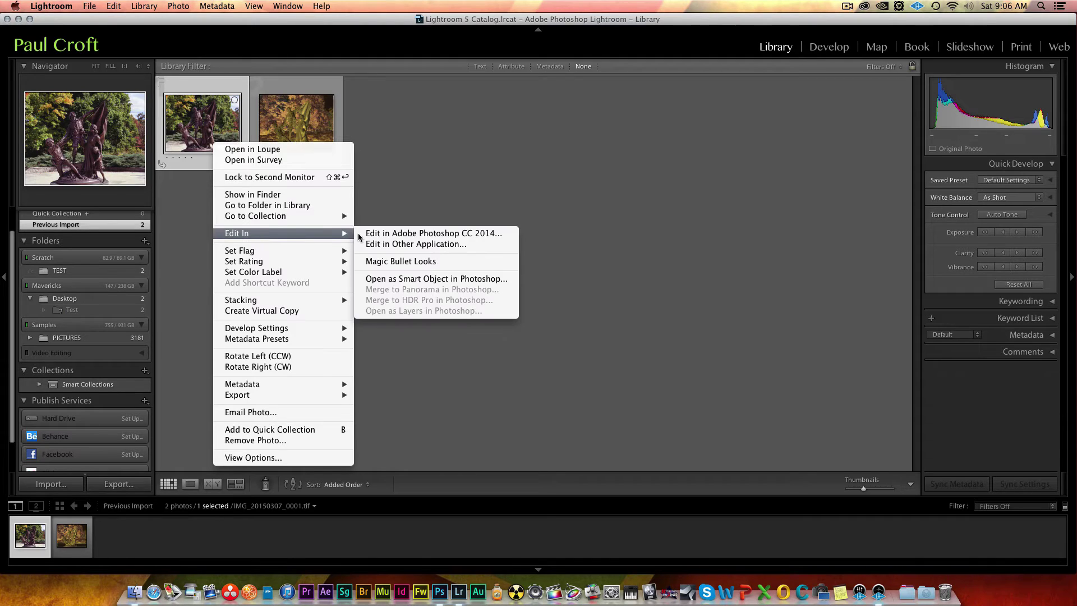
{"action": "left_click", "coordinate": [410, 233]}
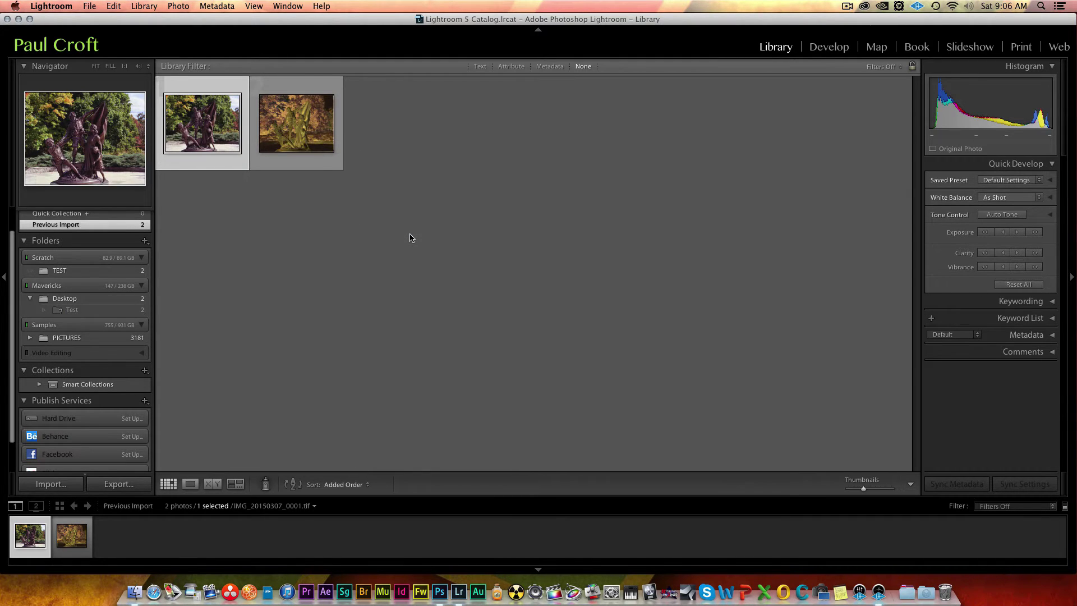
{"action": "left_click", "coordinate": [615, 265]}
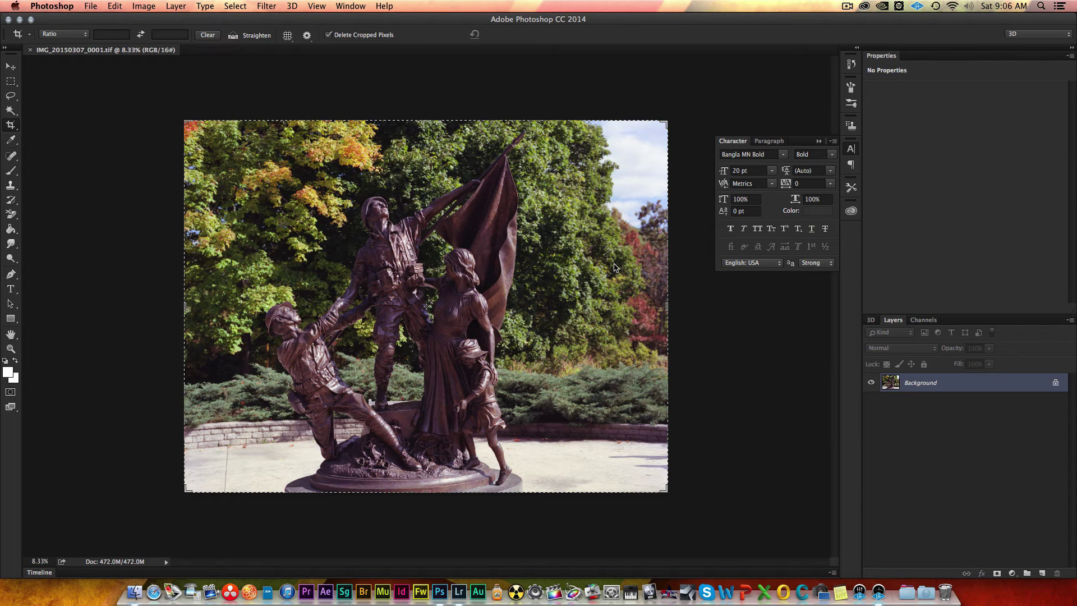
Run ColorPerfect in ColorPos mode on the statue image, set Black to 0.5669 and apply the correction
{"action": "left_click", "coordinate": [238, 9]}
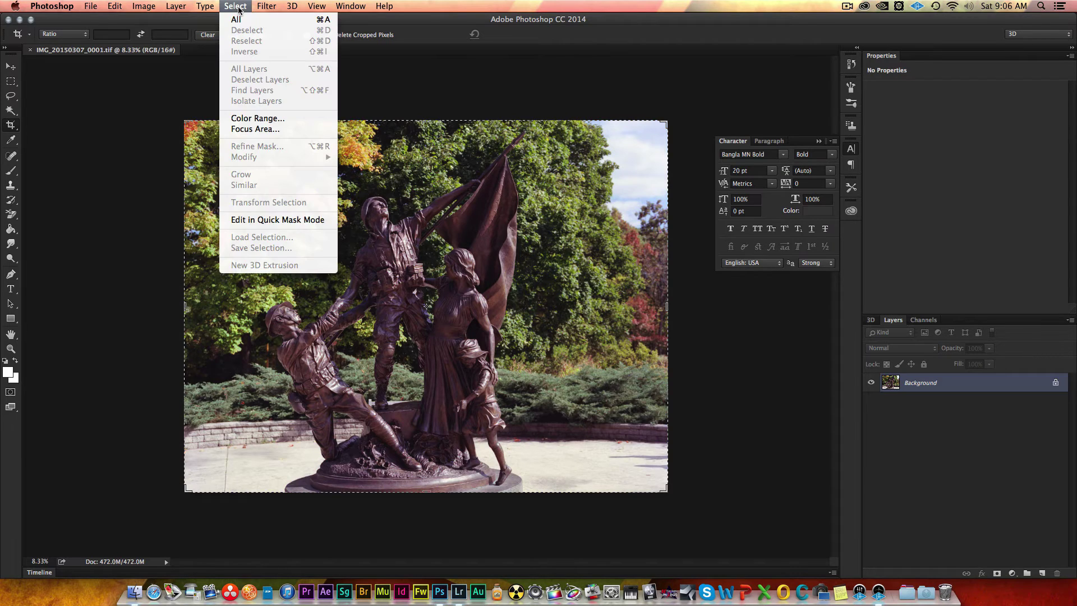
{"action": "left_click", "coordinate": [283, 19]}
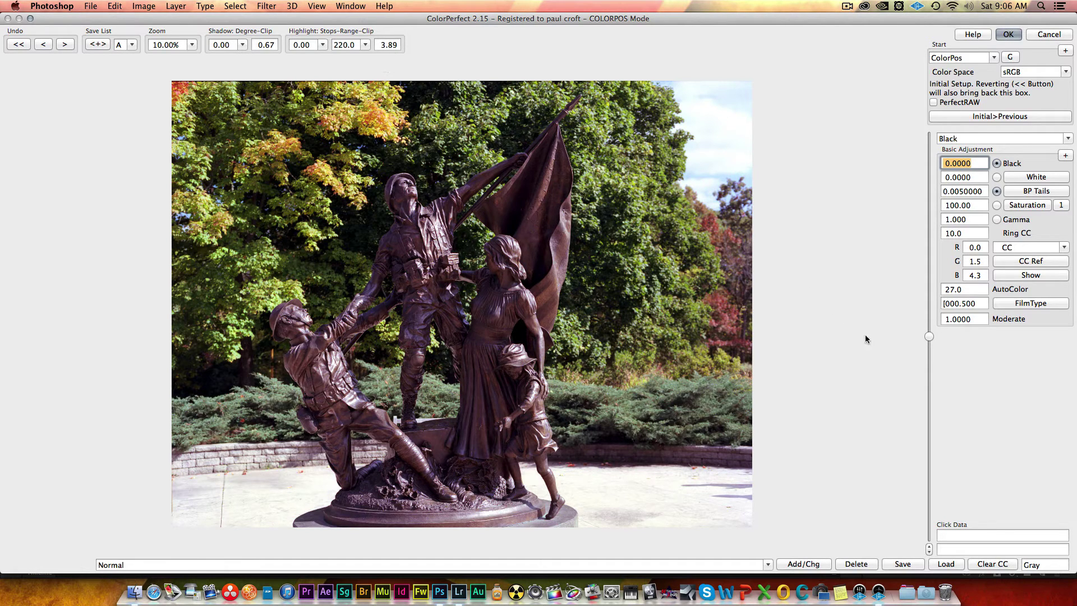
{"action": "left_click_drag", "start_coordinate": [928, 342], "coordinate": [924, 364]}
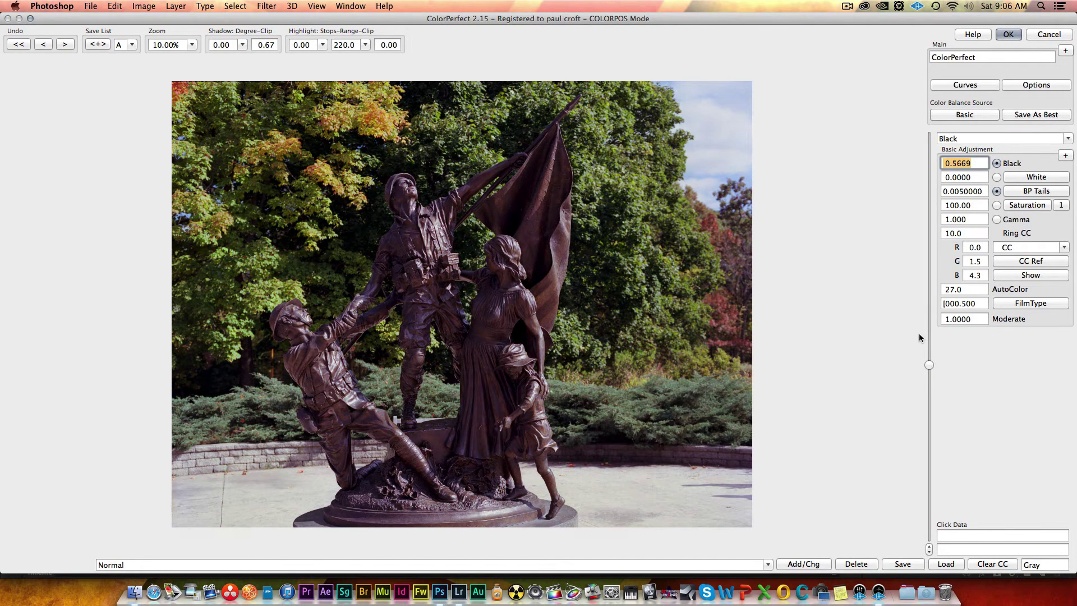
{"action": "left_click", "coordinate": [1007, 35]}
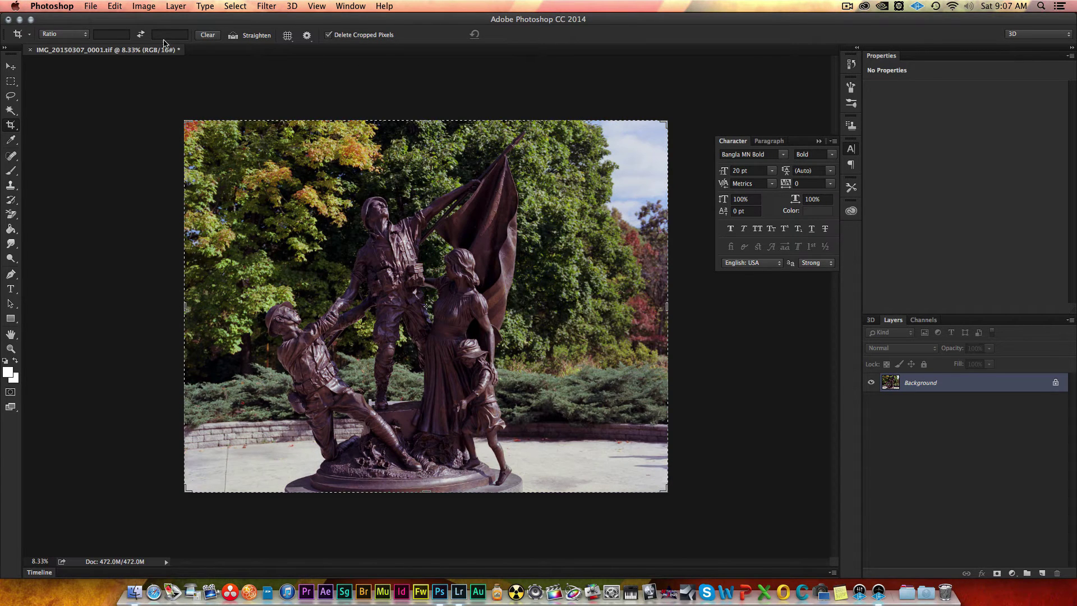
Resize the statue image to 2500 pixels wide with Bicubic Sharper resampling, after previewing the reduction at 3000 pixels
{"action": "left_click", "coordinate": [143, 6]}
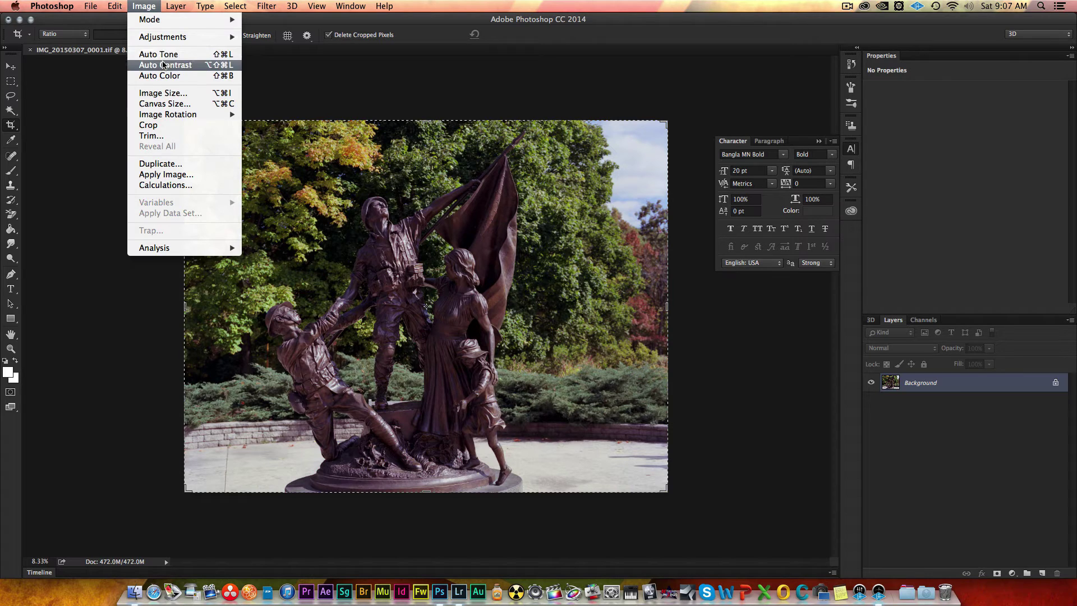
{"action": "left_click", "coordinate": [163, 93]}
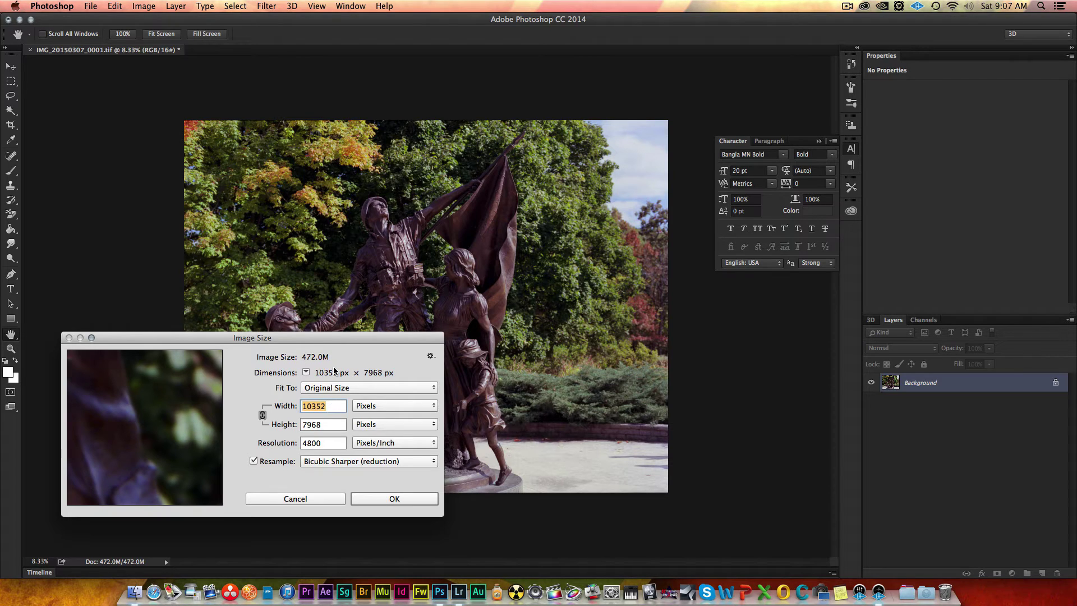
{"action": "type", "text": "3"}
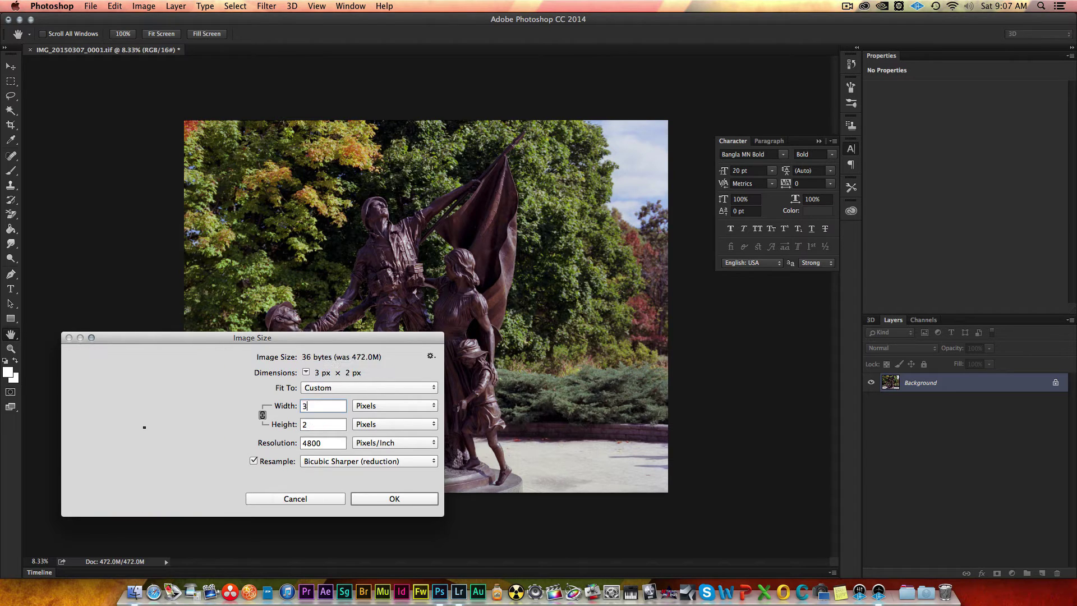
{"action": "type", "text": "000"}
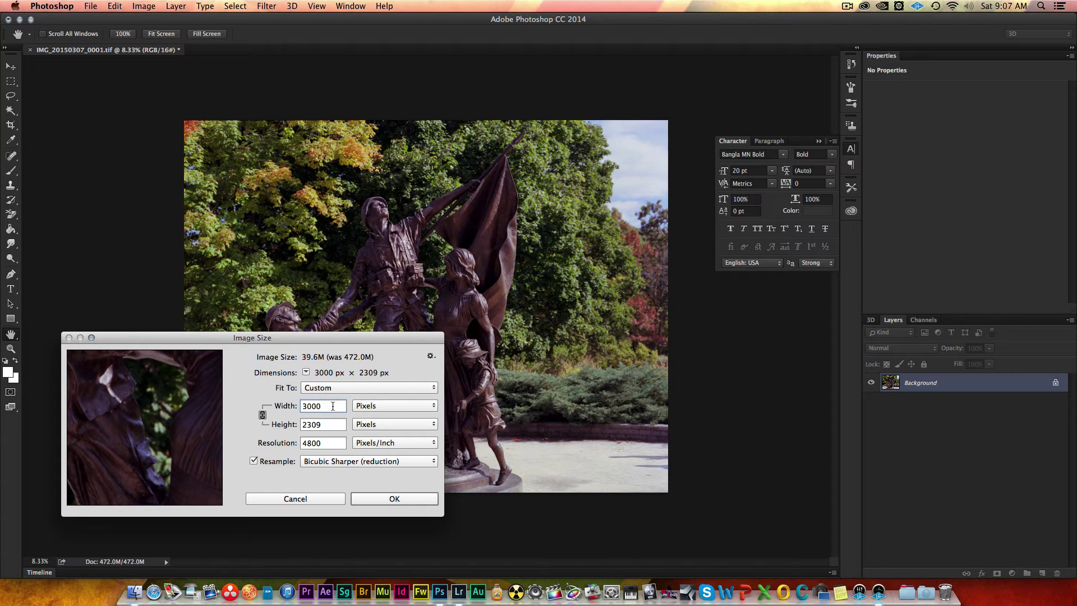
{"action": "left_click_drag", "start_coordinate": [179, 452], "coordinate": [112, 567]}
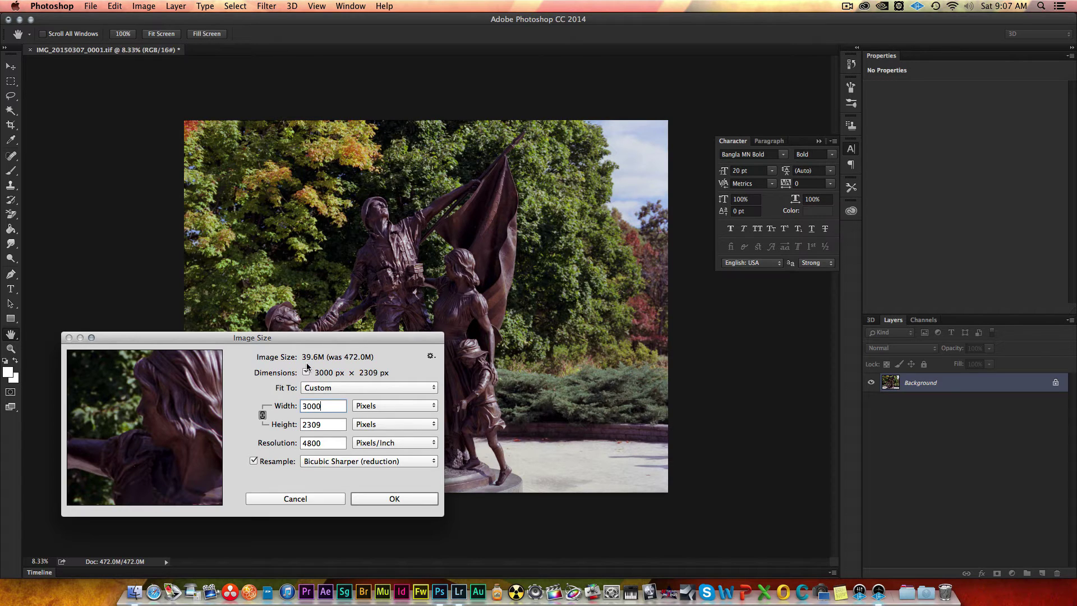
{"action": "double_click", "coordinate": [334, 407]}
{"action": "type", "text": "2500"}
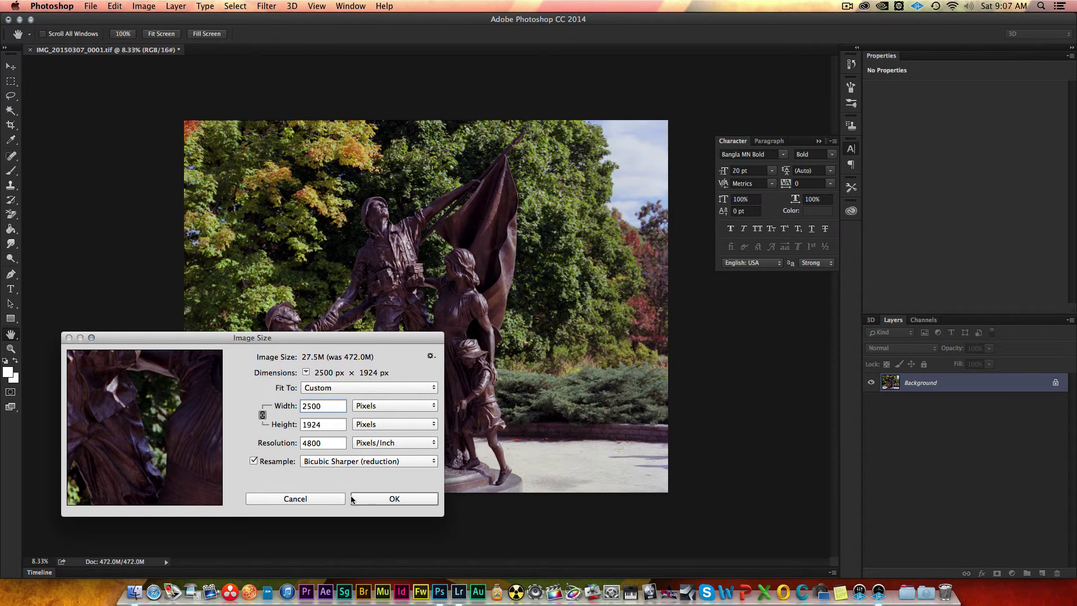
{"action": "left_click", "coordinate": [379, 502]}
{"action": "key", "text": "c"}
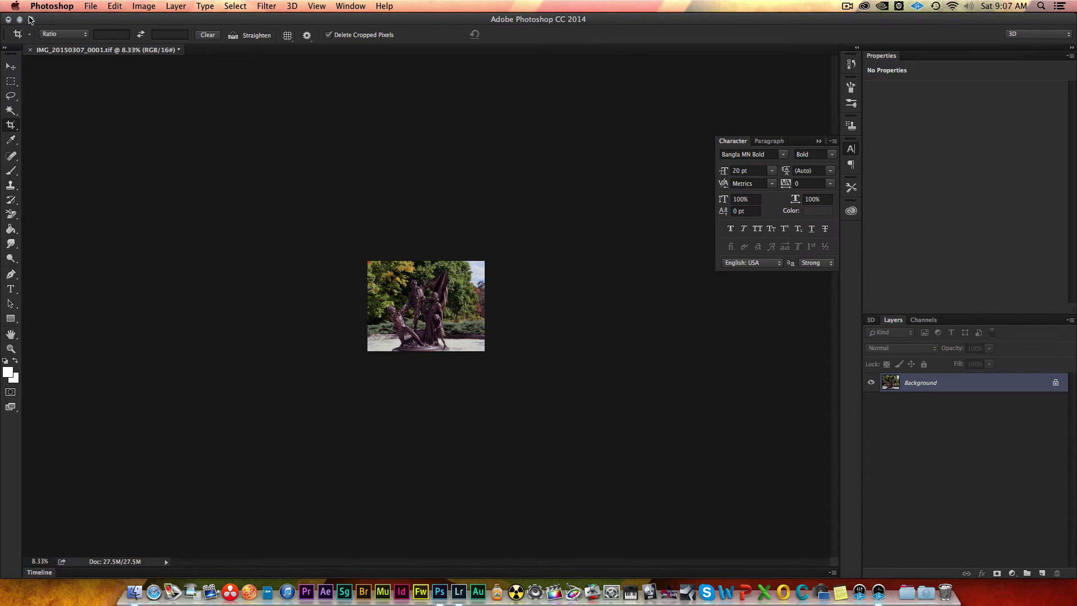
Close IMG_20150307_0001.tif with its changes saved and return to Lightroom
{"action": "left_click", "coordinate": [30, 50]}
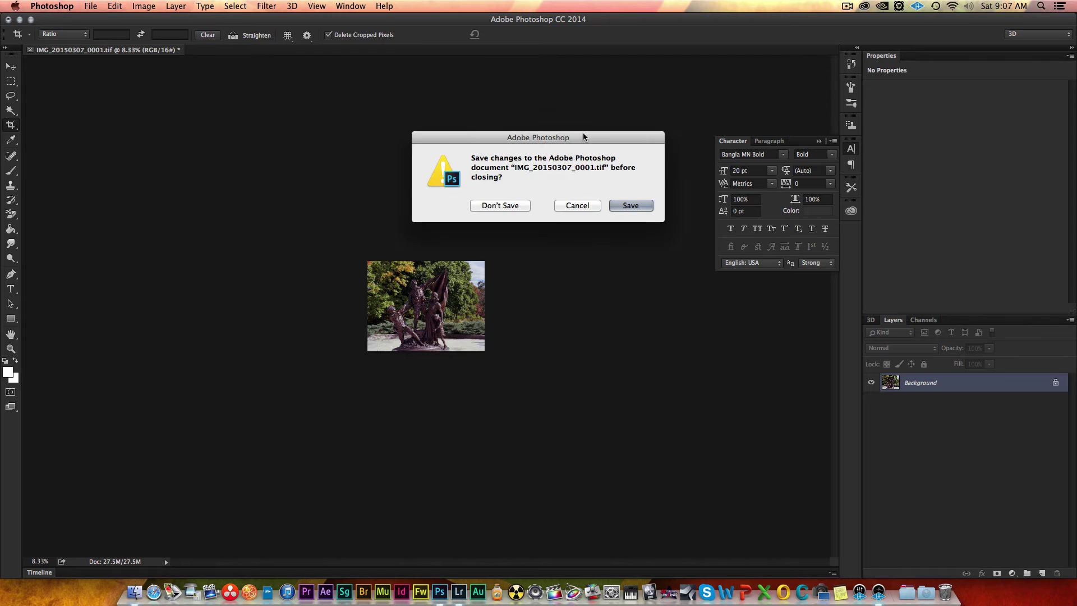
{"action": "left_click", "coordinate": [629, 205]}
{"action": "left_click", "coordinate": [19, 20]}
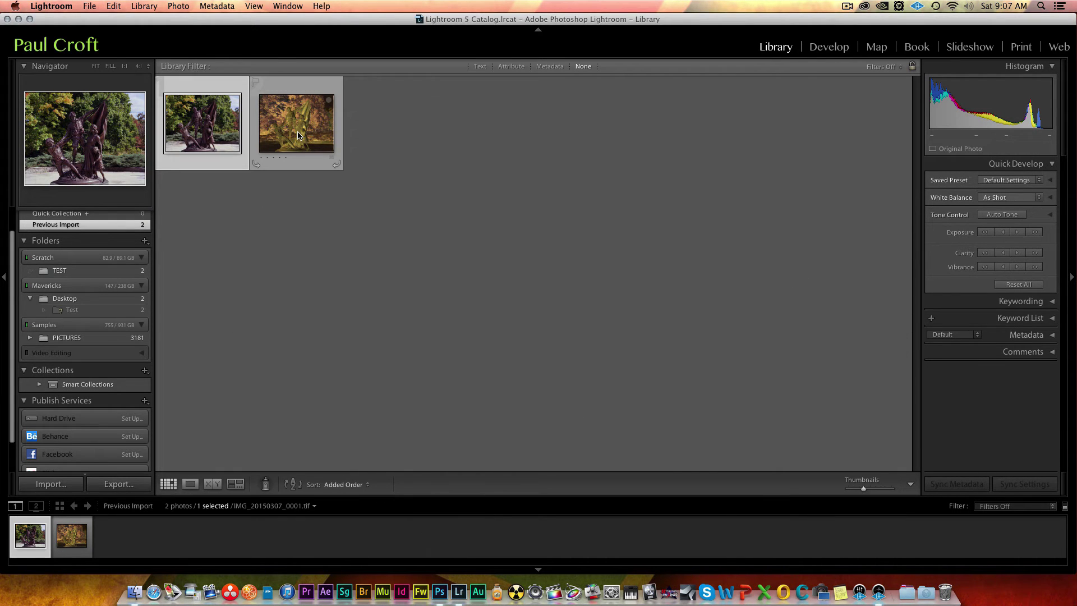
Open scan0001.tif from the Lightroom library in Adobe Photoshop CC 2014 for editing
{"action": "left_click", "coordinate": [298, 136]}
{"action": "right_click", "coordinate": [298, 135]}
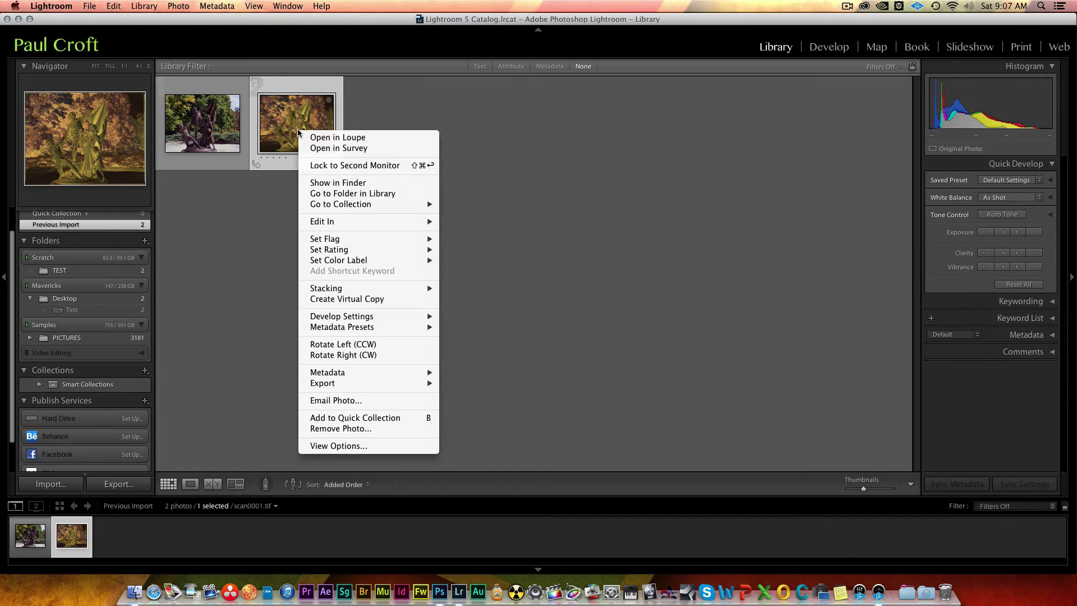
{"action": "mouse_move", "coordinate": [398, 223]}
{"action": "left_click", "coordinate": [496, 221]}
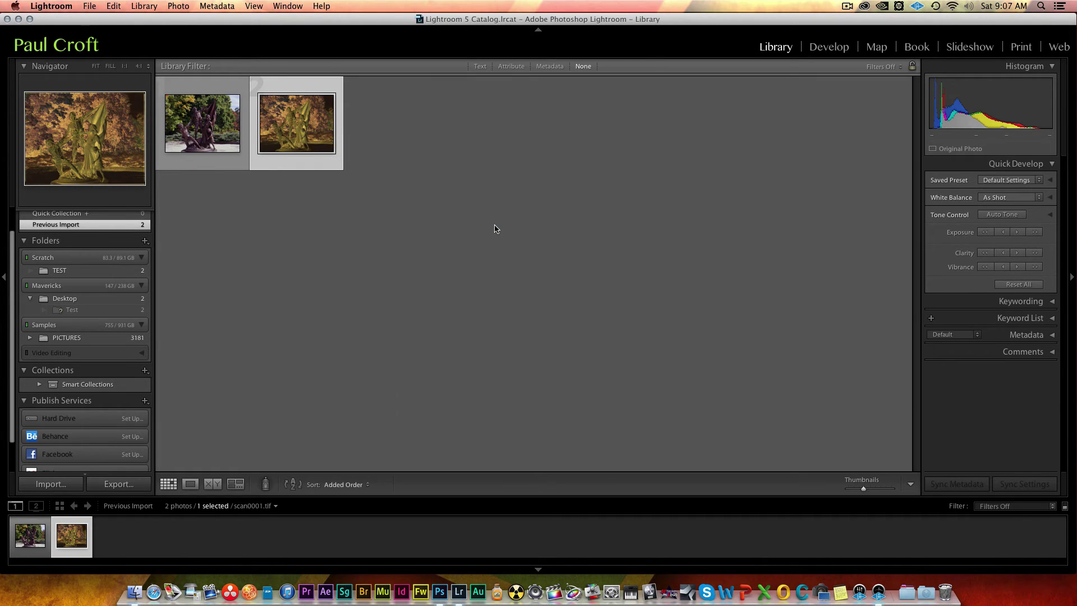
{"action": "left_click", "coordinate": [617, 265]}
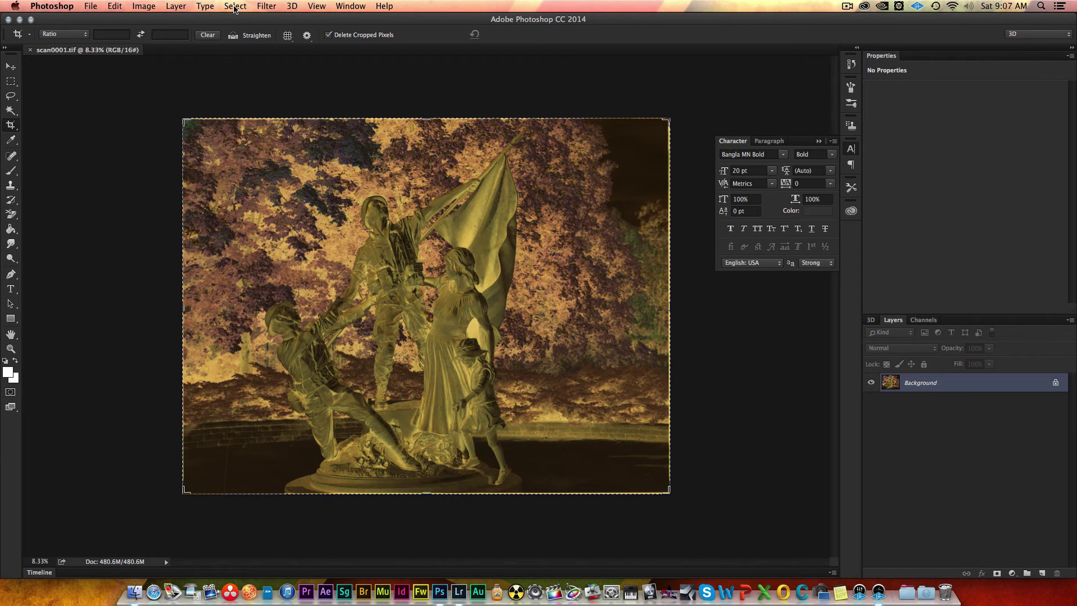
Convert the negative with ColorPerfect in ColorNeg mode using Kodak Ektar 100, set Black to 0.8944 and apply the correction
{"action": "left_click", "coordinate": [267, 6]}
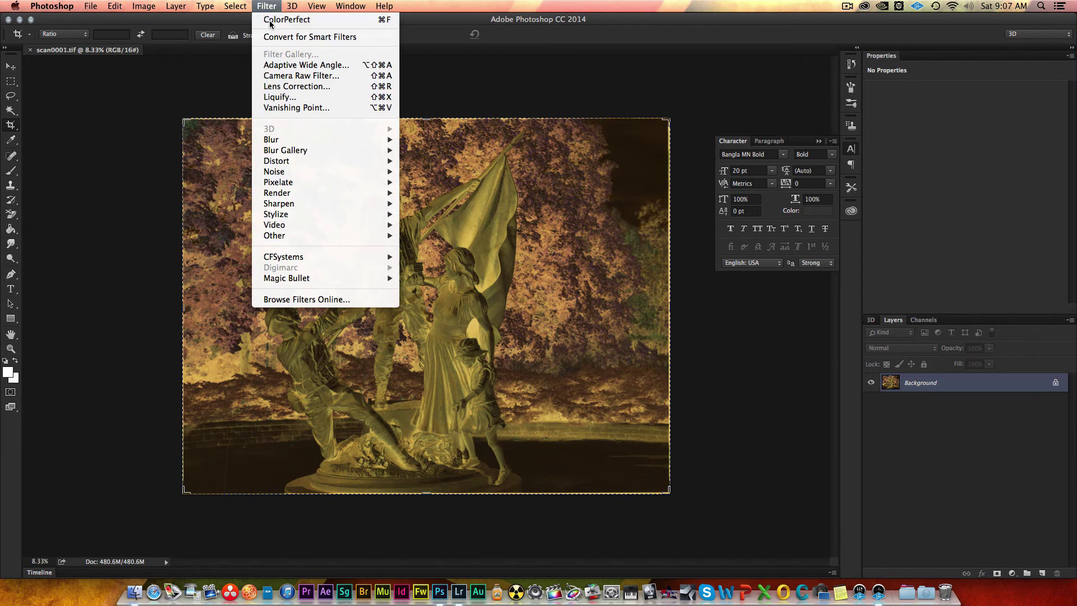
{"action": "left_click", "coordinate": [270, 22]}
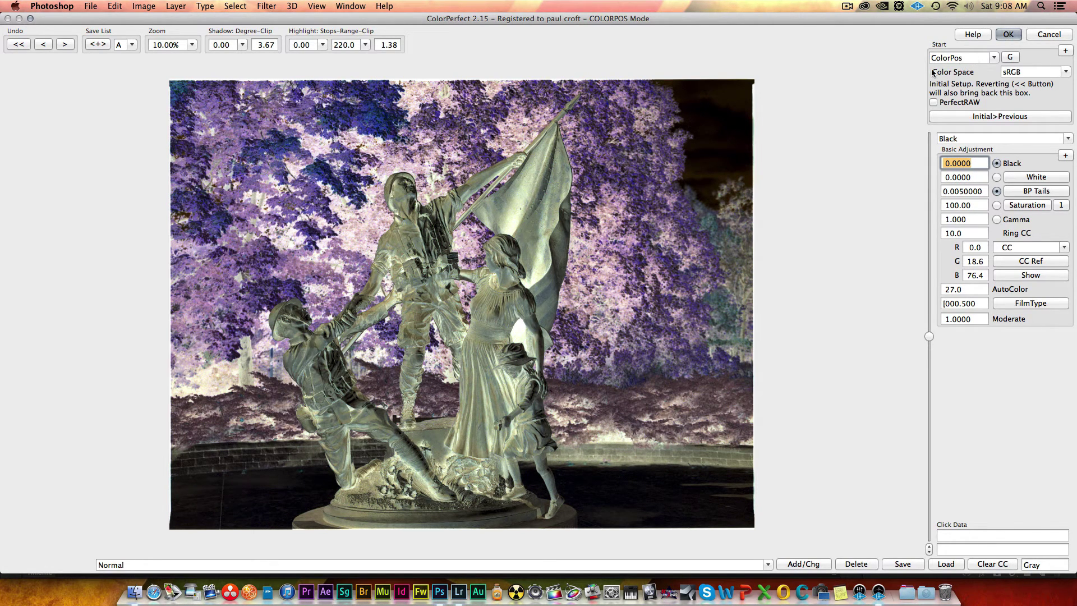
{"action": "left_click", "coordinate": [993, 59]}
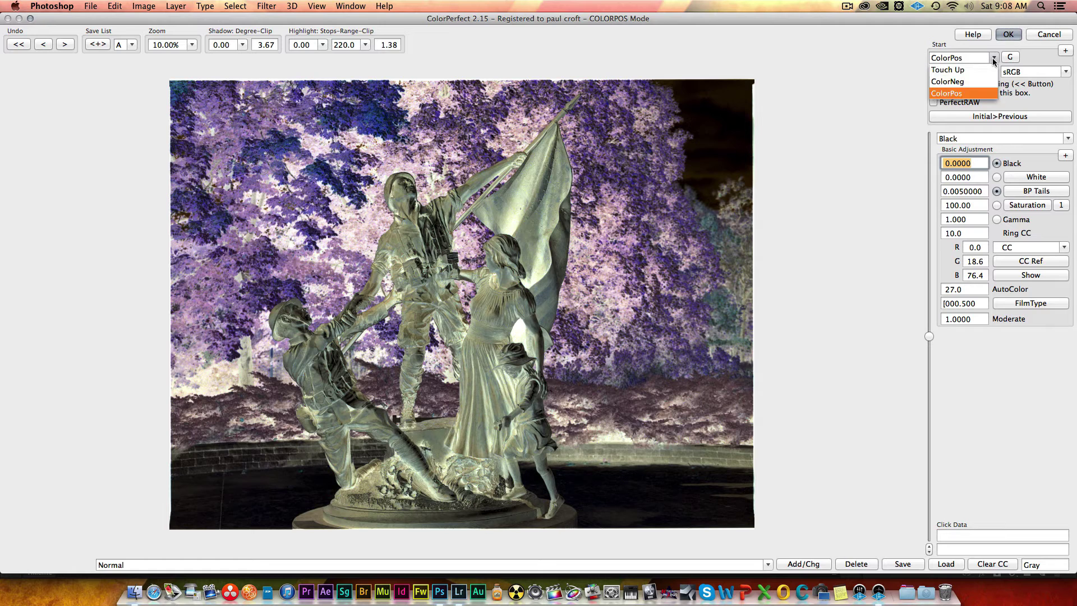
{"action": "left_click", "coordinate": [979, 84]}
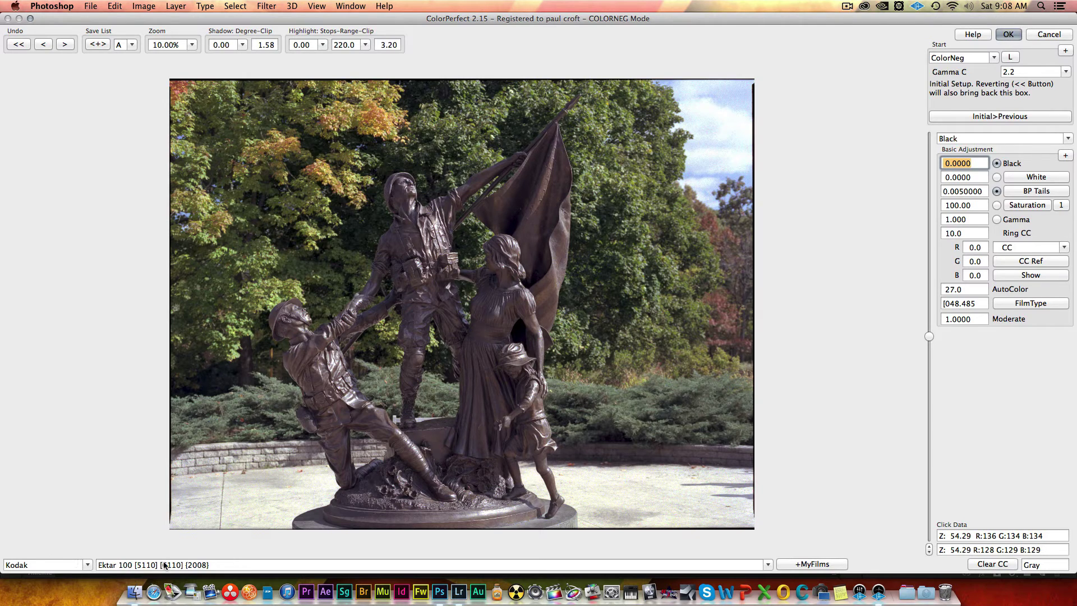
{"action": "left_click", "coordinate": [88, 564]}
{"action": "left_click", "coordinate": [86, 565]}
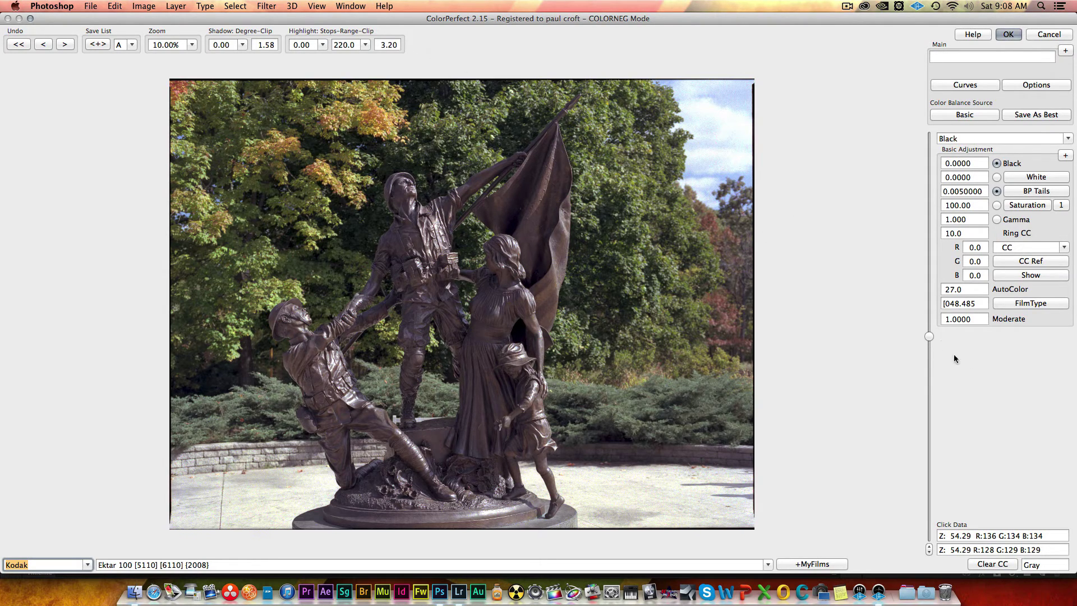
{"action": "left_click_drag", "start_coordinate": [930, 335], "coordinate": [924, 380]}
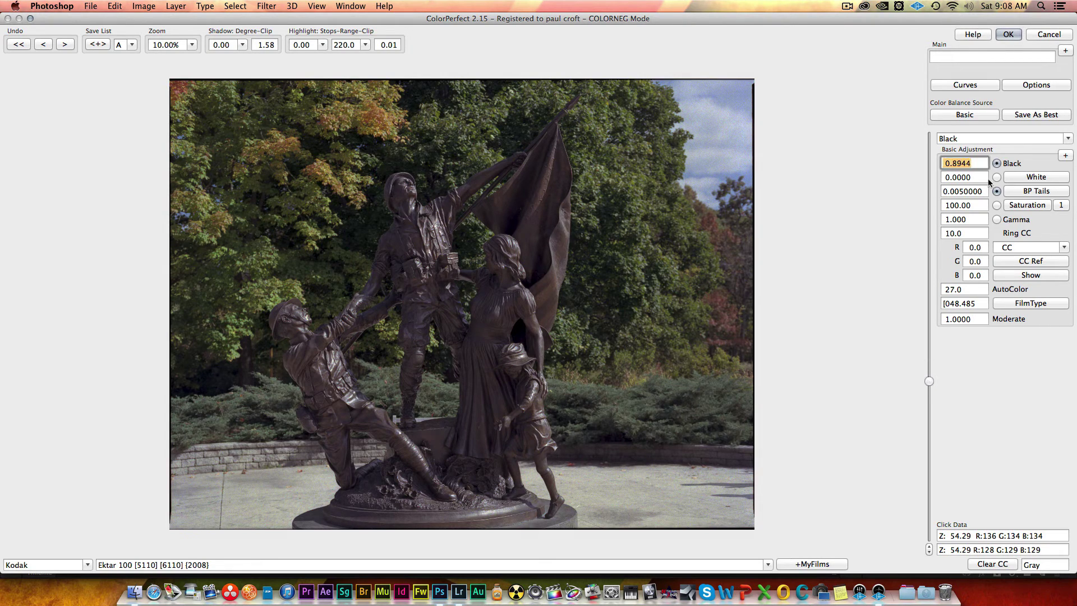
{"action": "left_click", "coordinate": [1013, 36]}
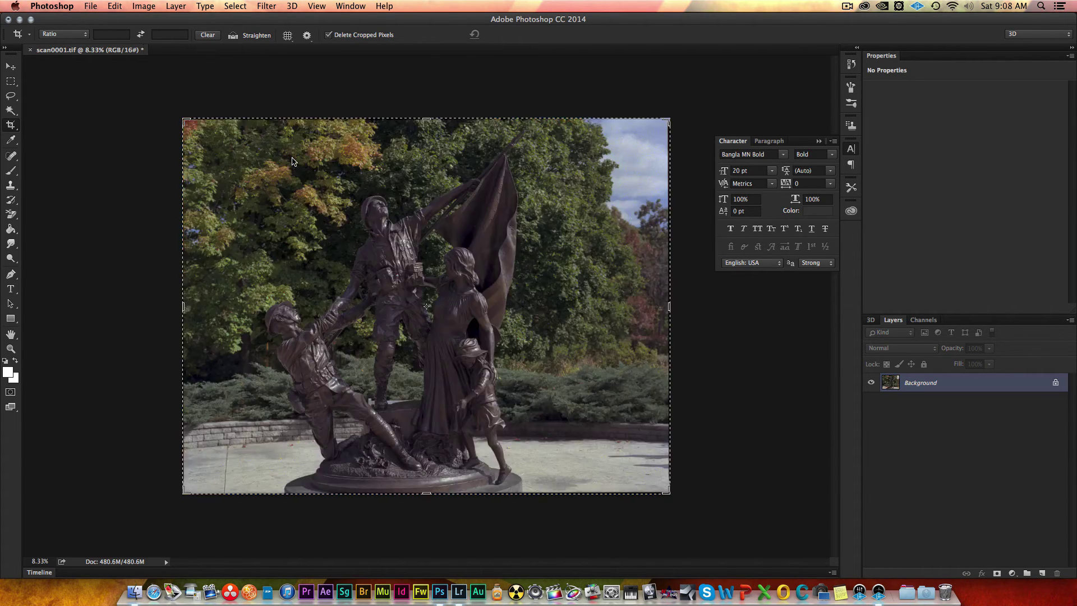
Resize the converted scan0001.tif to 2500 pixels wide with Bicubic Sharper resampling
{"action": "left_click", "coordinate": [144, 6]}
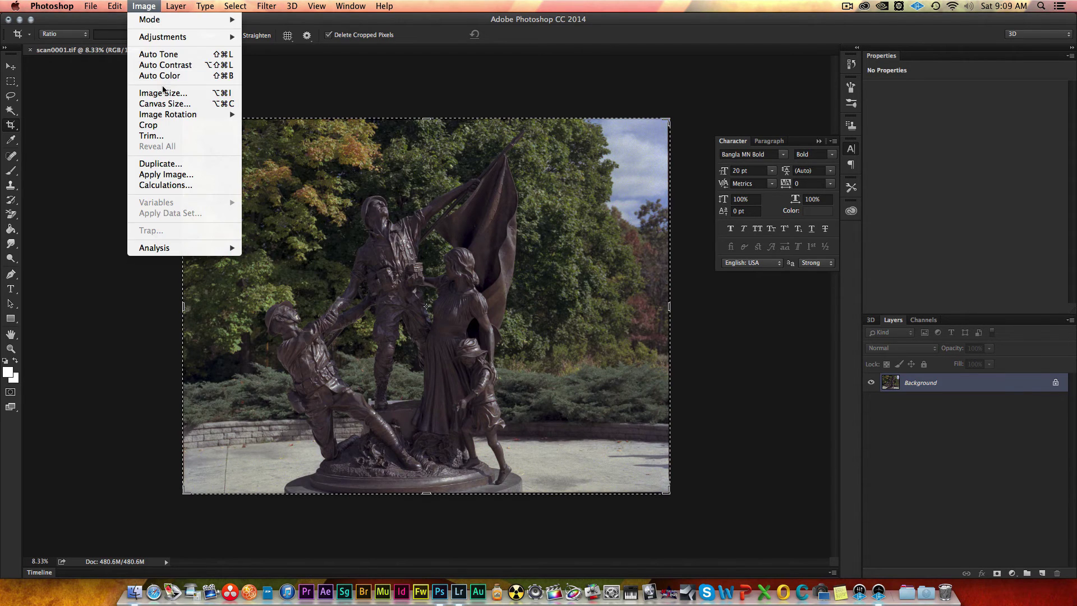
{"action": "left_click", "coordinate": [163, 93]}
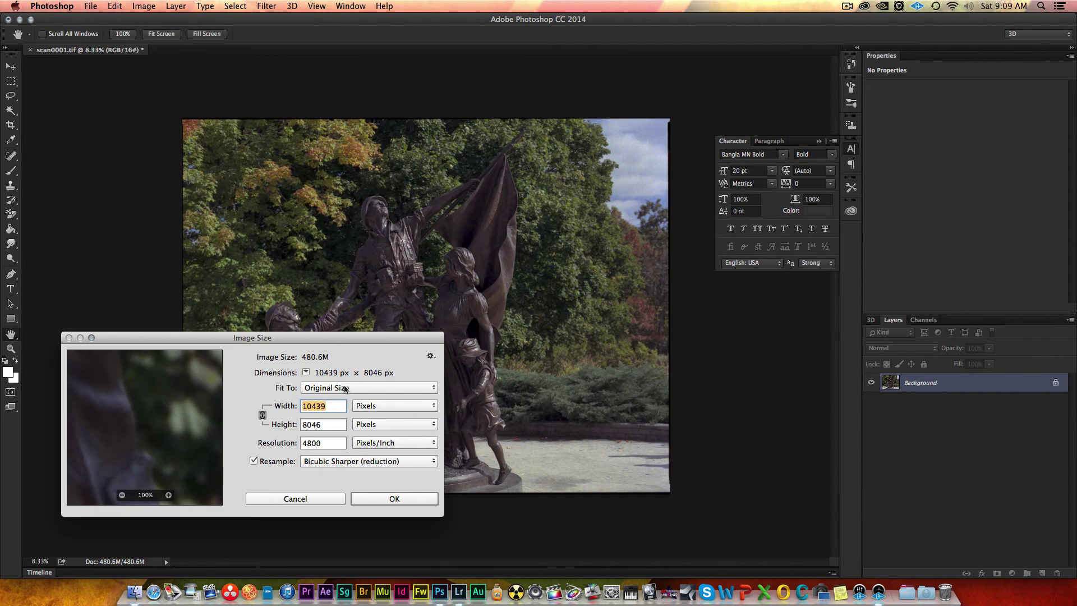
{"action": "type", "text": "2500"}
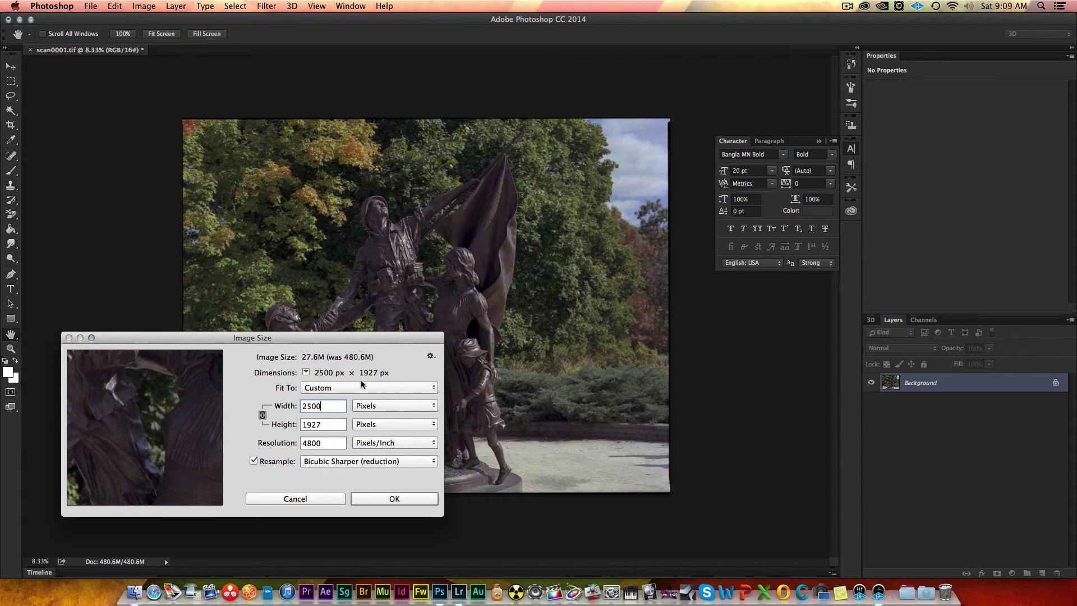
{"action": "left_click", "coordinate": [387, 497]}
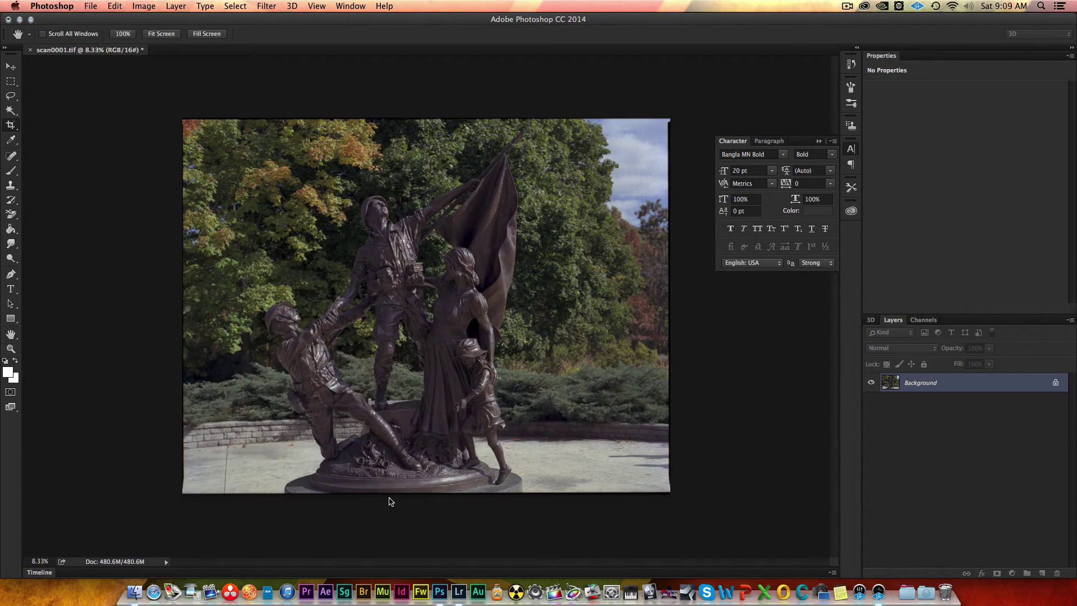
{"action": "key", "text": "c"}
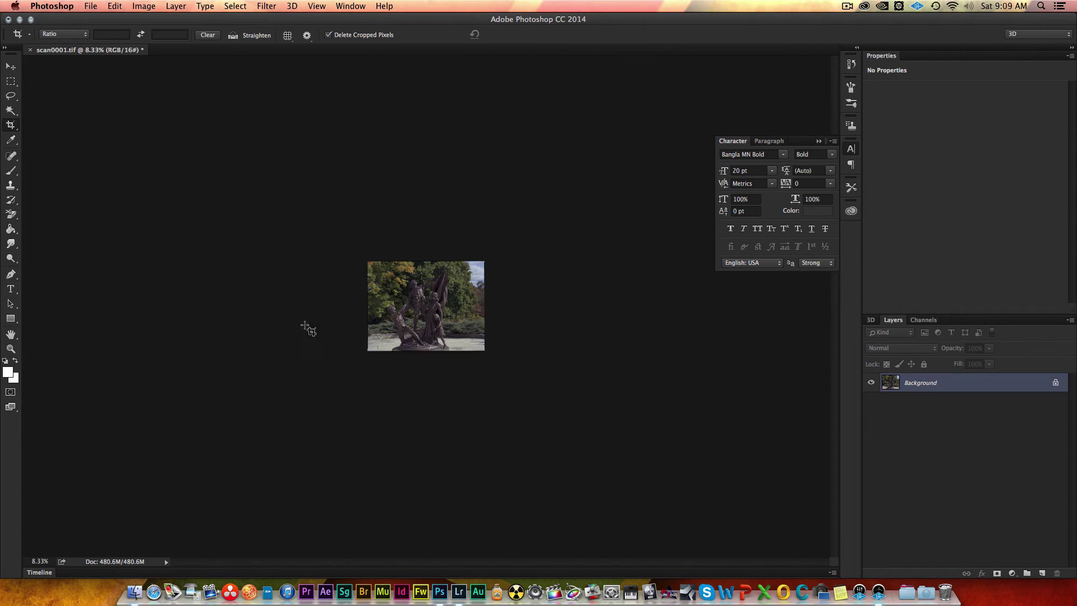
Close scan0001.tif with its changes saved and return to Lightroom
{"action": "left_click", "coordinate": [30, 49]}
{"action": "left_click", "coordinate": [619, 203]}
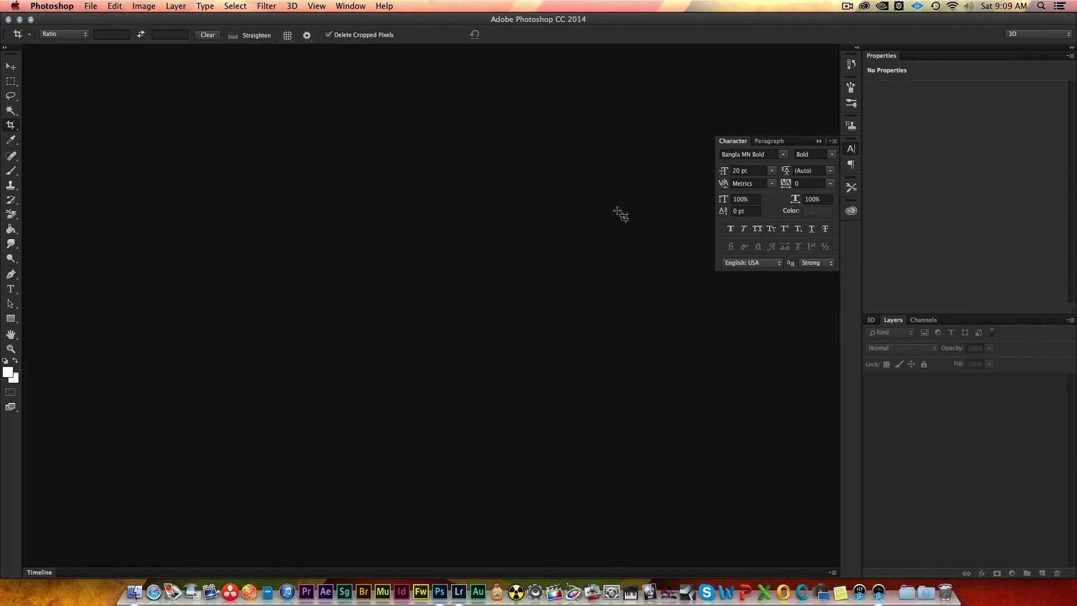
{"action": "left_click", "coordinate": [20, 19]}
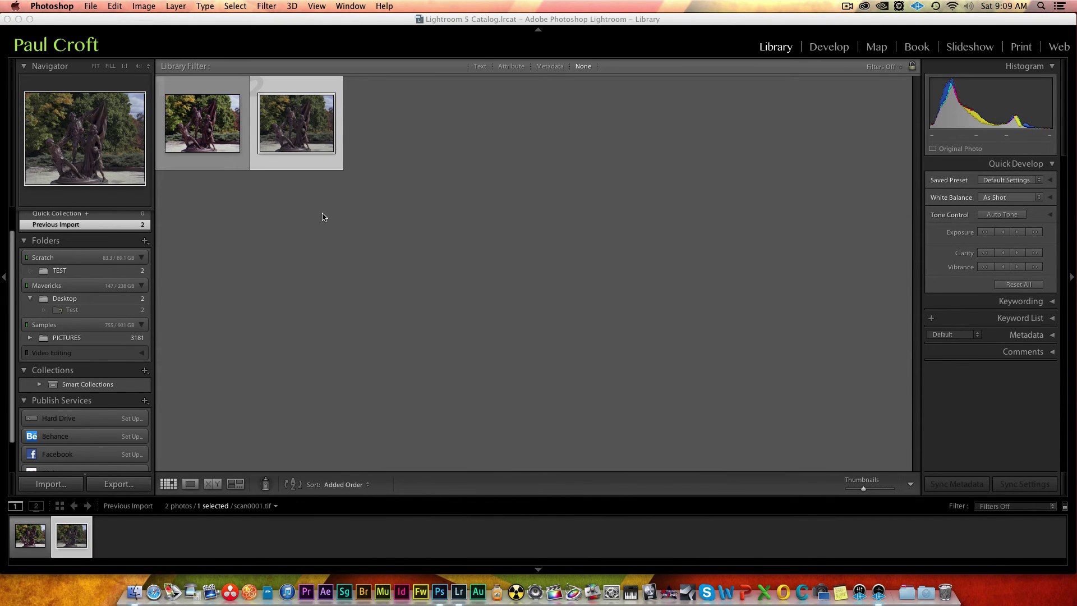
Compare the two corrected scans by selecting each in turn, and view IMG_20150307_0001.tif enlarged
{"action": "left_click", "coordinate": [30, 536]}
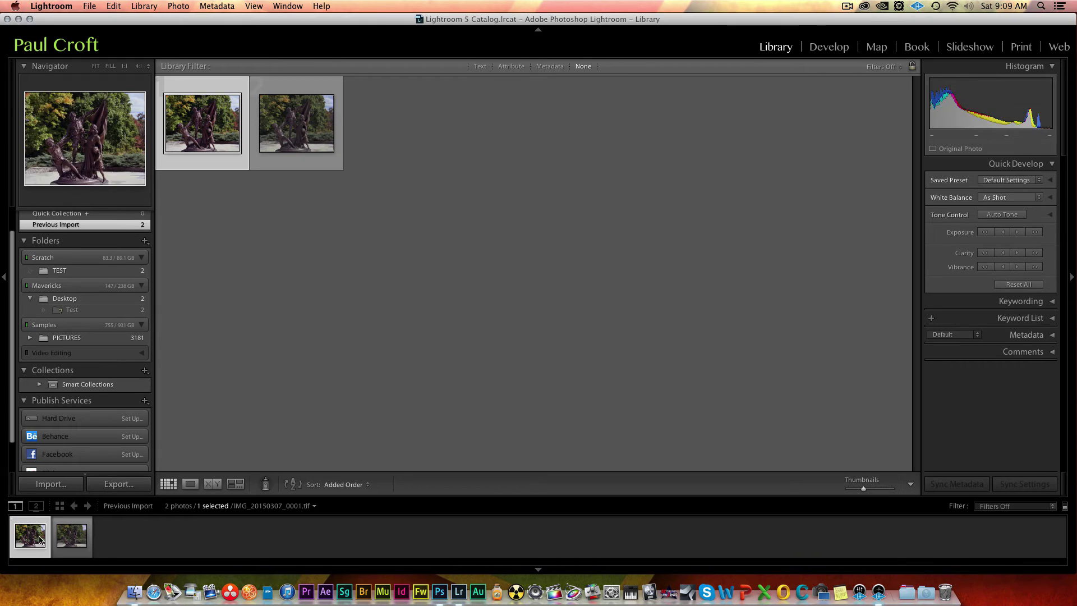
{"action": "left_click", "coordinate": [70, 540]}
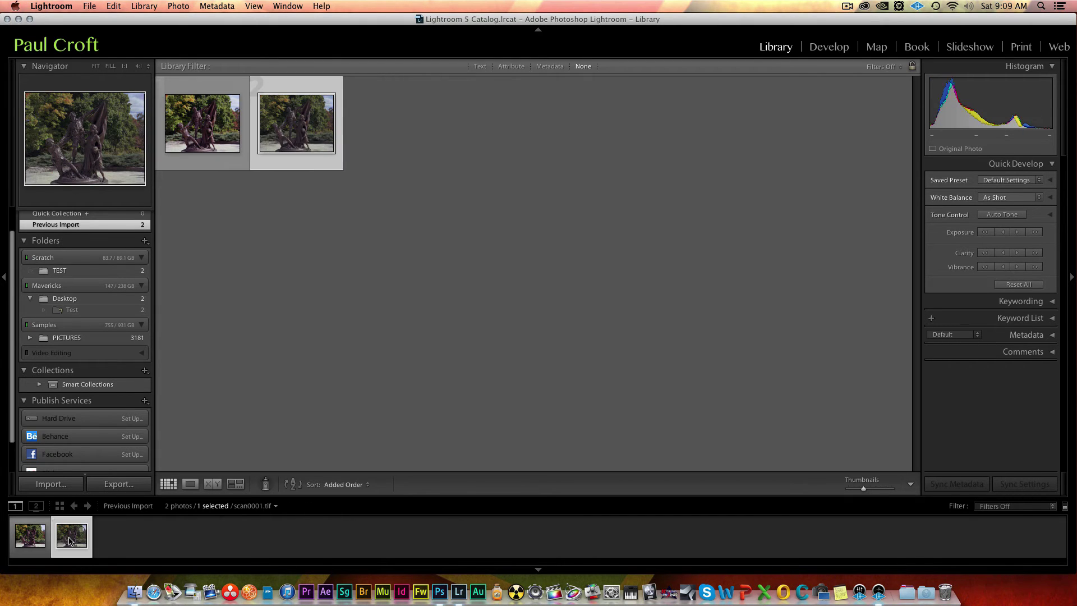
{"action": "double_click", "coordinate": [209, 124]}
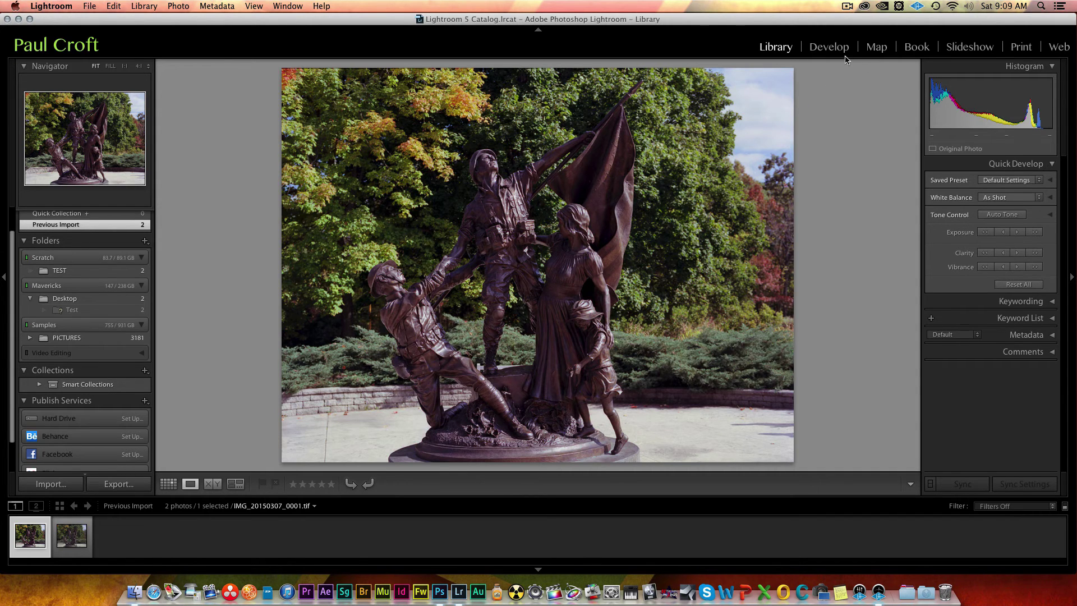
In the Develop module, reset the trial tone changes on IMG_20150307_0001.tif and set Exposure to +1.15 and Highlights to -25
{"action": "left_click", "coordinate": [829, 47]}
{"action": "mouse_move", "coordinate": [932, 104]}
{"action": "left_mouse_down"}
{"action": "mouse_move", "coordinate": [1004, 108]}
{"action": "mouse_move", "coordinate": [963, 95]}
{"action": "mouse_move", "coordinate": [935, 103]}
{"action": "left_mouse_up"}
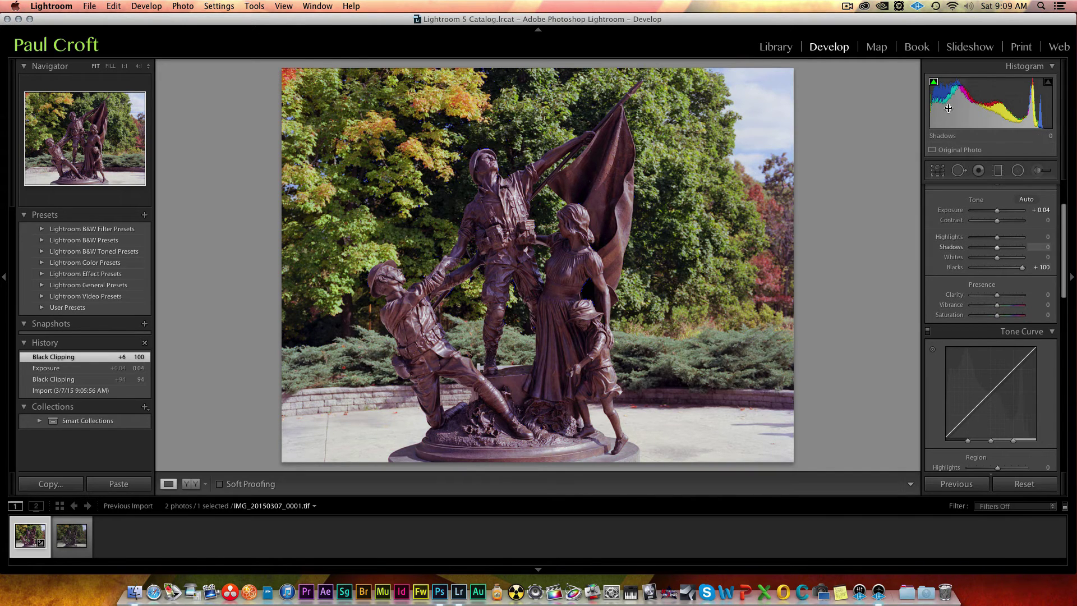
{"action": "left_click", "coordinate": [1022, 486]}
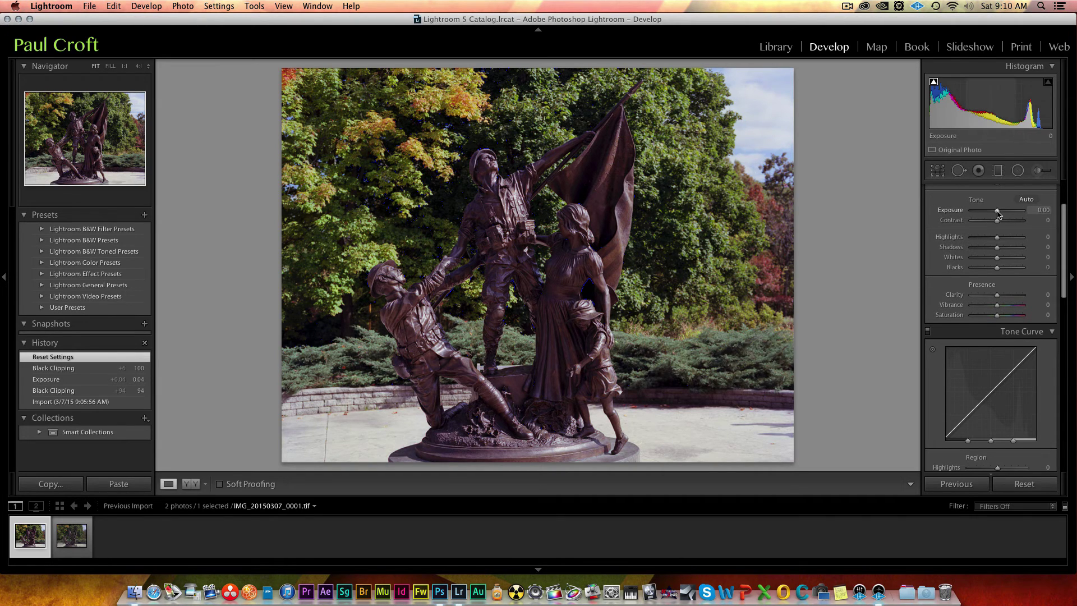
{"action": "left_click_drag", "start_coordinate": [997, 214], "coordinate": [988, 243]}
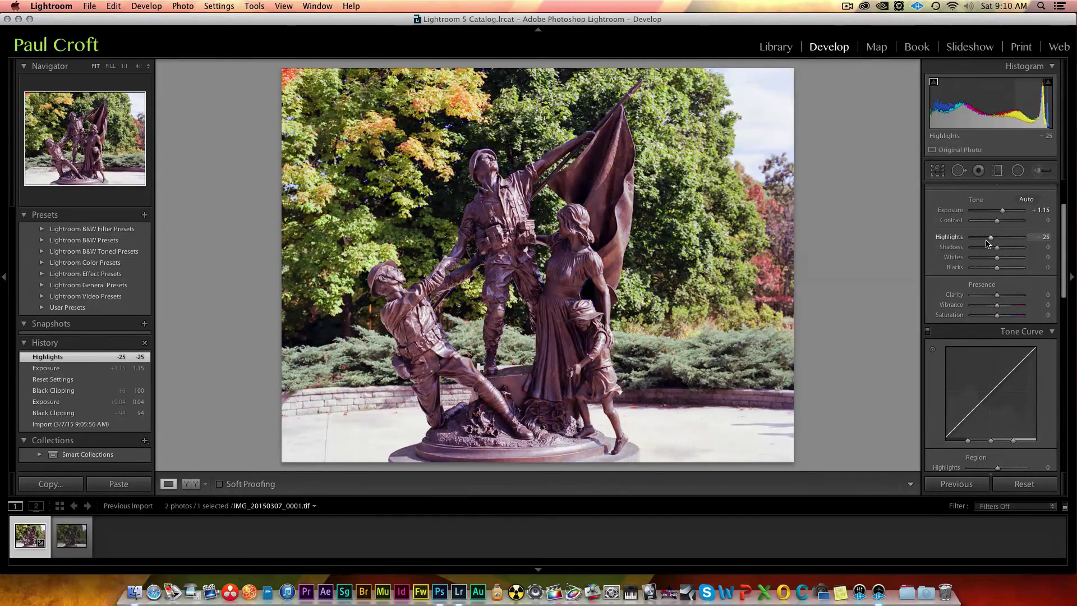
Brighten scan0001.tif by setting Shadows to +75 and Exposure to +0.74
{"action": "left_click", "coordinate": [77, 542]}
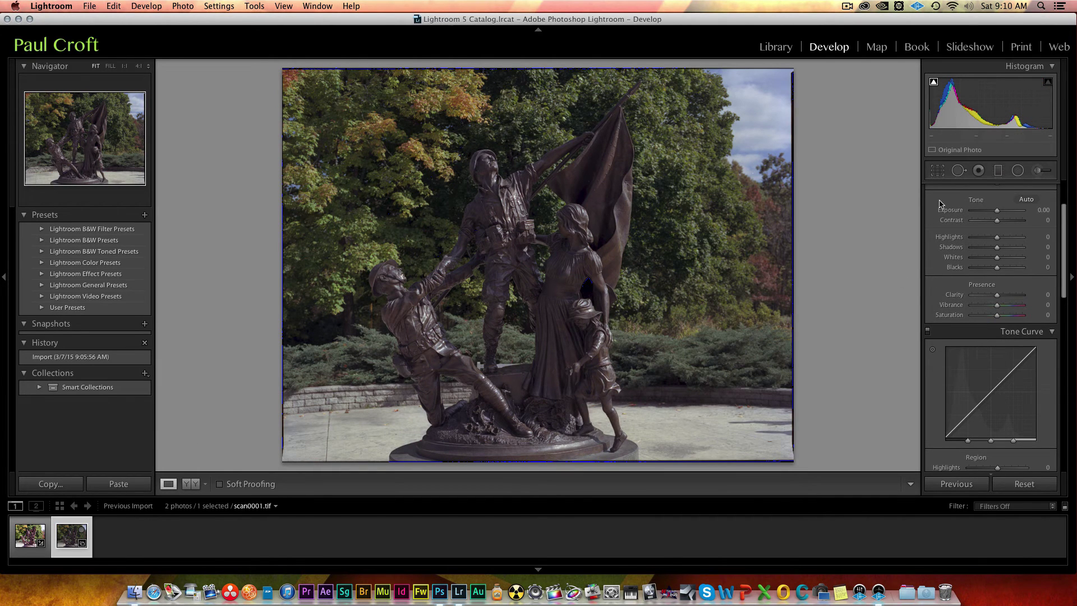
{"action": "left_click_drag", "start_coordinate": [958, 103], "coordinate": [989, 107]}
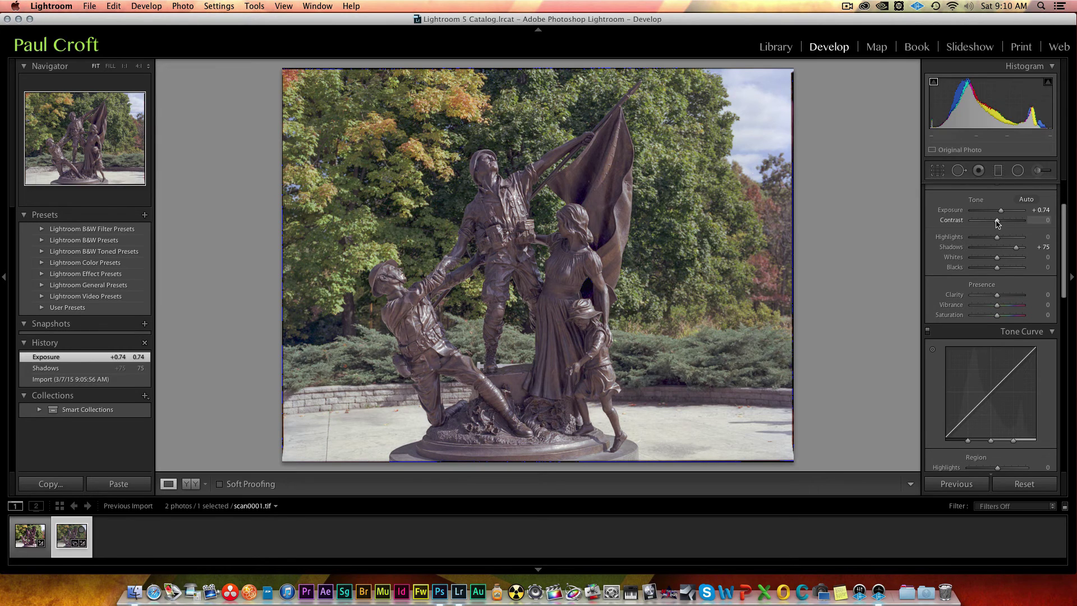
{"action": "scroll", "coordinate": [999, 236], "scroll_direction": "up", "scroll_amount": 3}
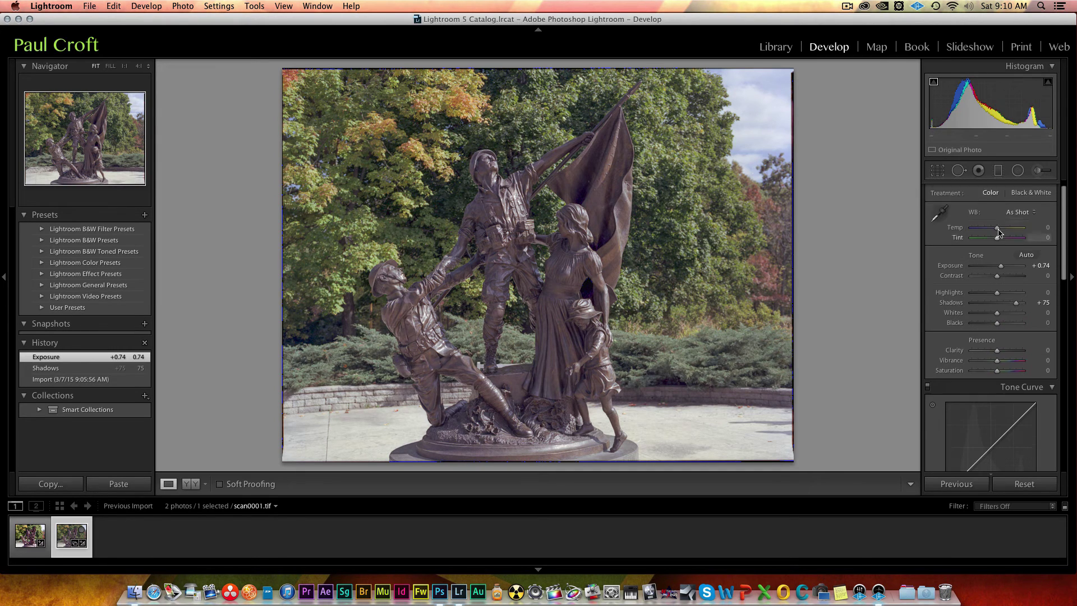
Try Temp and Tint at +11 on scan0001.tif, and reset the Develop adjustments on both that scan and IMG_20150307_0001.tif
{"action": "left_click_drag", "start_coordinate": [998, 239], "coordinate": [1001, 252]}
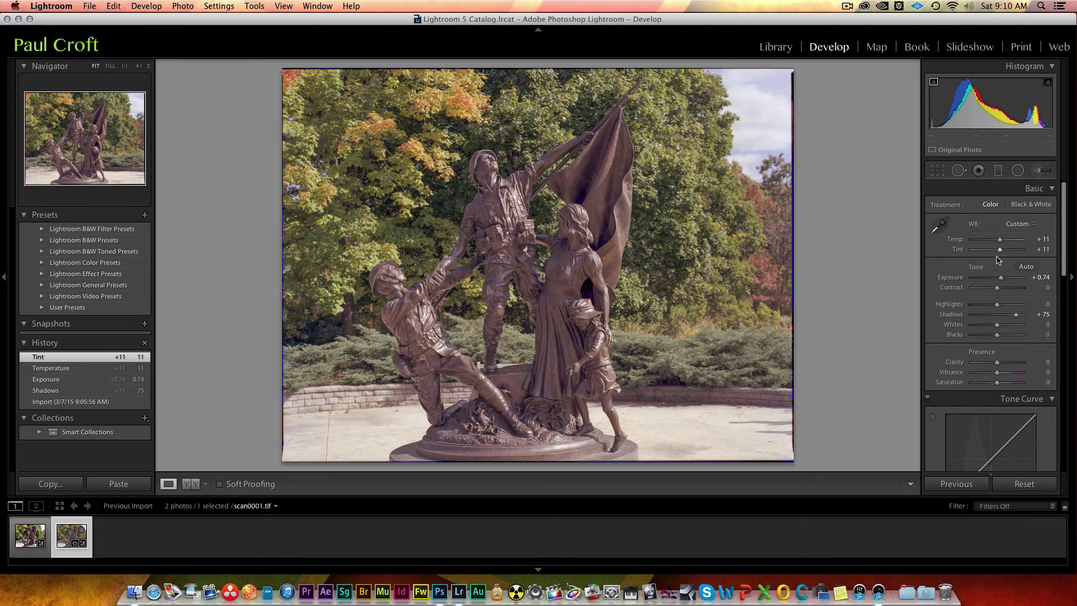
{"action": "left_click", "coordinate": [1023, 483]}
{"action": "left_click", "coordinate": [31, 536]}
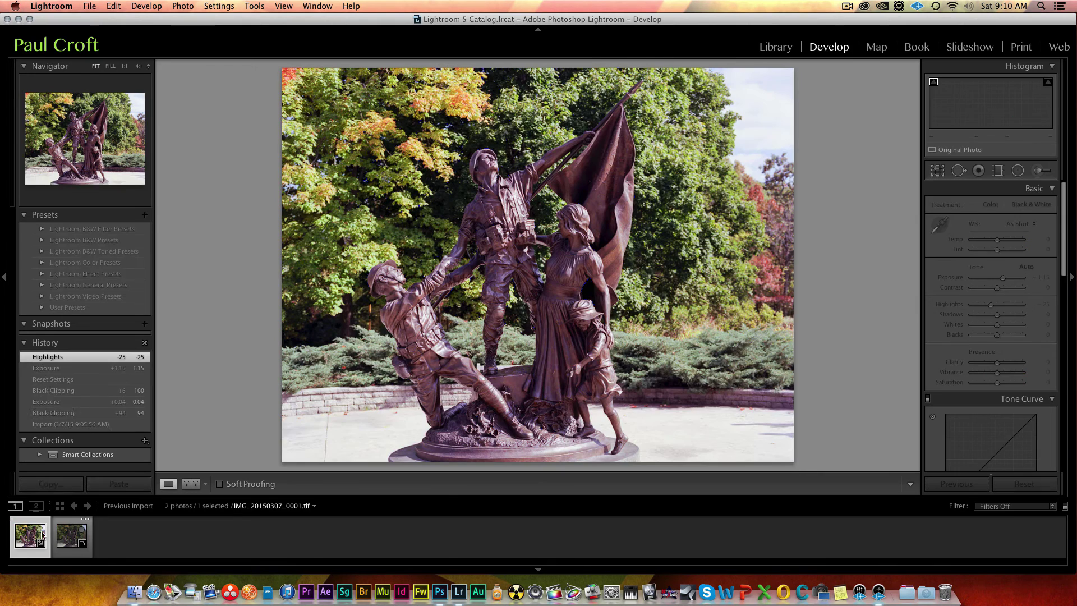
{"action": "left_click", "coordinate": [1023, 483]}
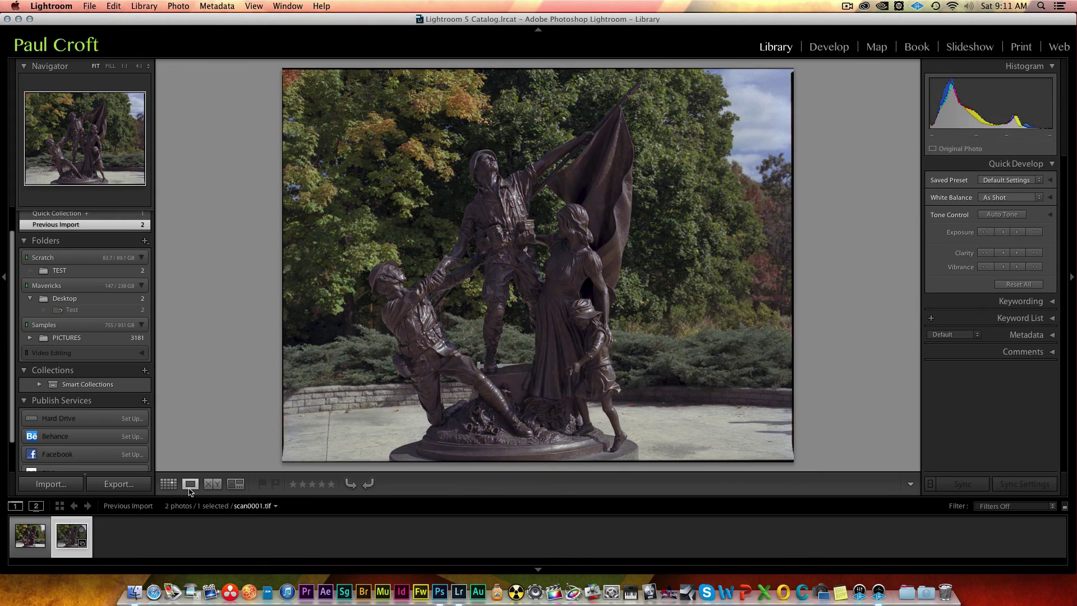
Show the two scans side by side in Compare view and magnify the standing soldier's trouser leg at 3:1
{"action": "left_click", "coordinate": [207, 487]}
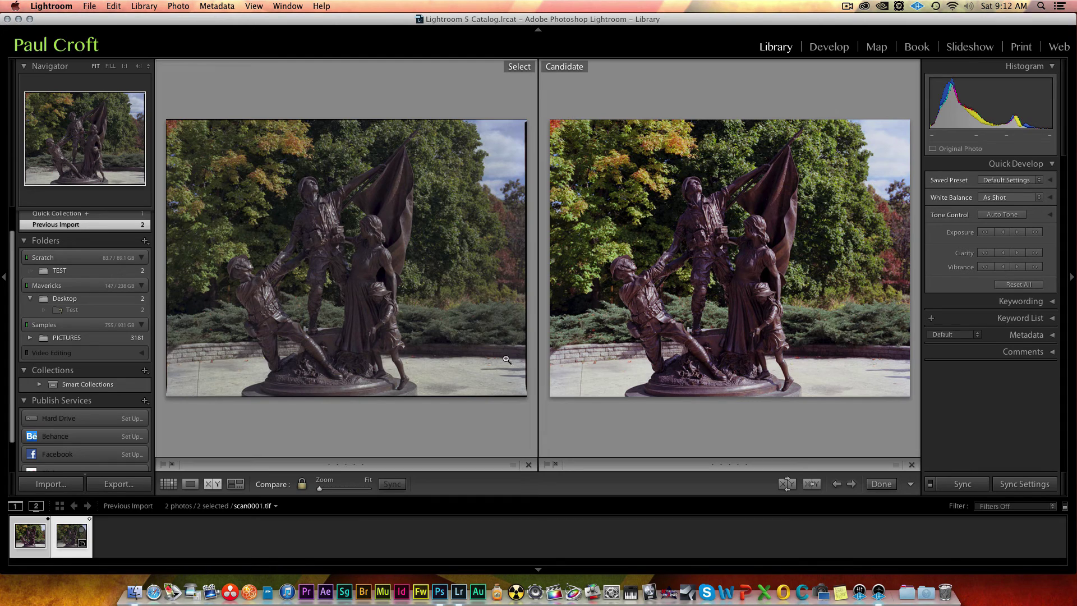
{"action": "left_click", "coordinate": [653, 426]}
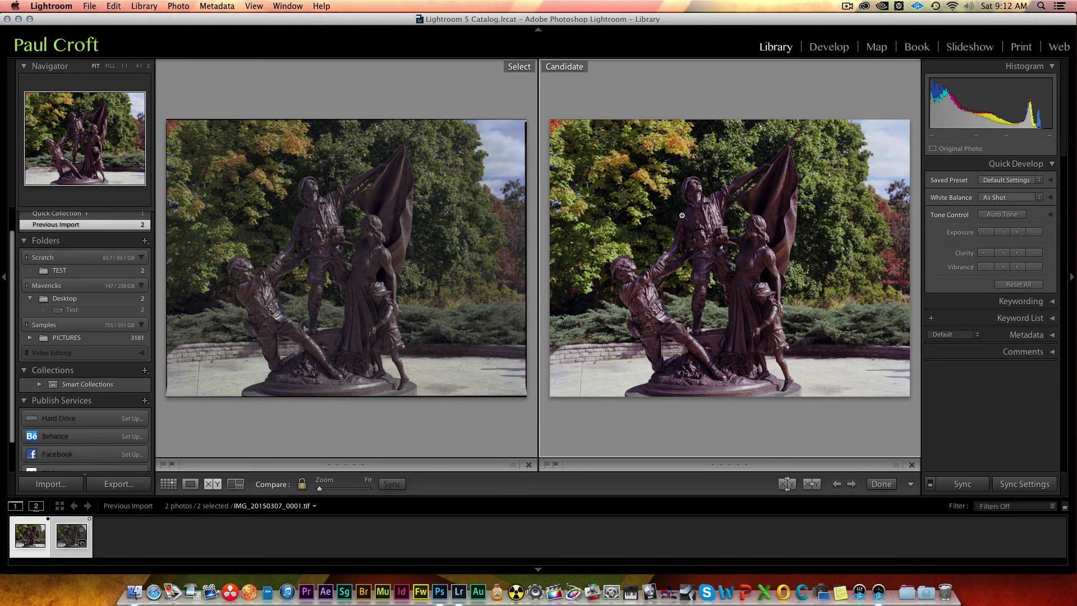
{"action": "left_click", "coordinate": [694, 282]}
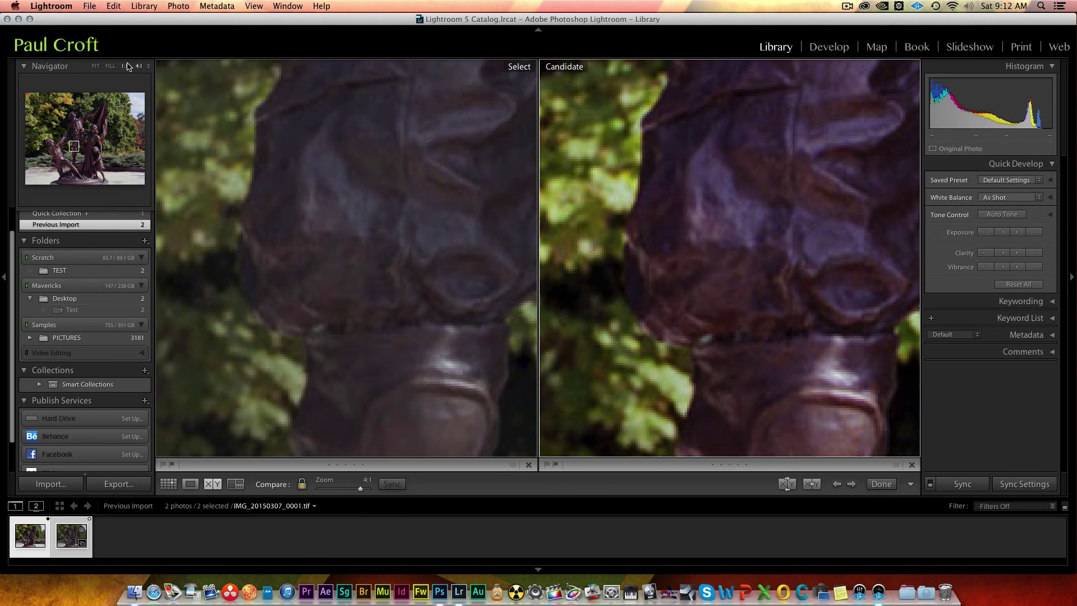
{"action": "left_click_drag", "start_coordinate": [440, 242], "coordinate": [363, 314]}
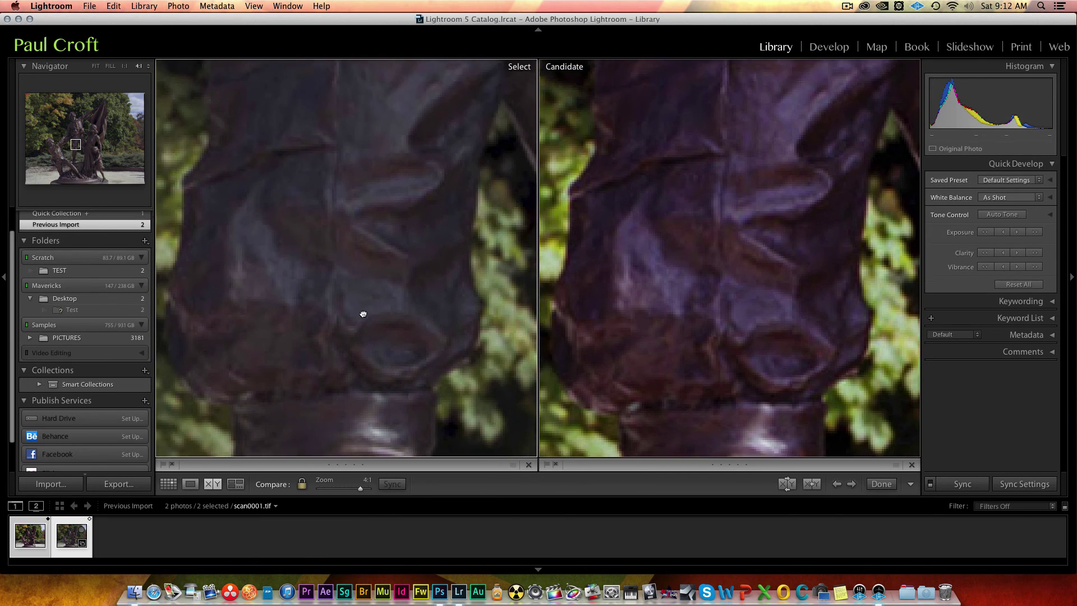
{"action": "left_click", "coordinate": [151, 65]}
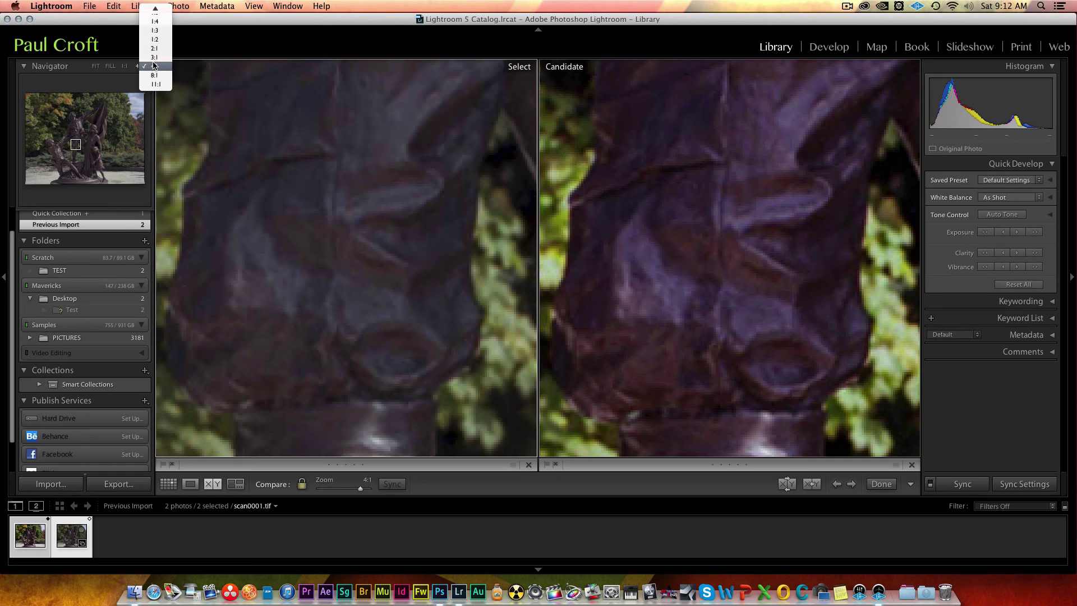
{"action": "left_click", "coordinate": [154, 57]}
{"action": "left_click_drag", "start_coordinate": [401, 240], "coordinate": [396, 252]}
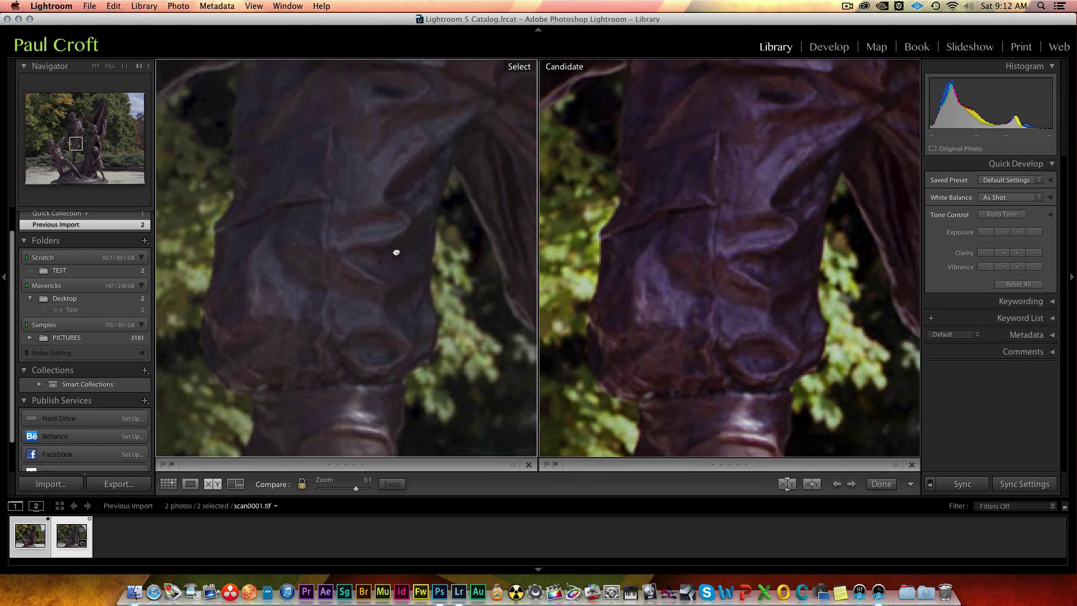
Compare the detail and color of the standing soldier's trouser leg and knee in both magnified scans
{"action": "scroll", "coordinate": [396, 253], "scroll_direction": "down", "scroll_amount": 5}
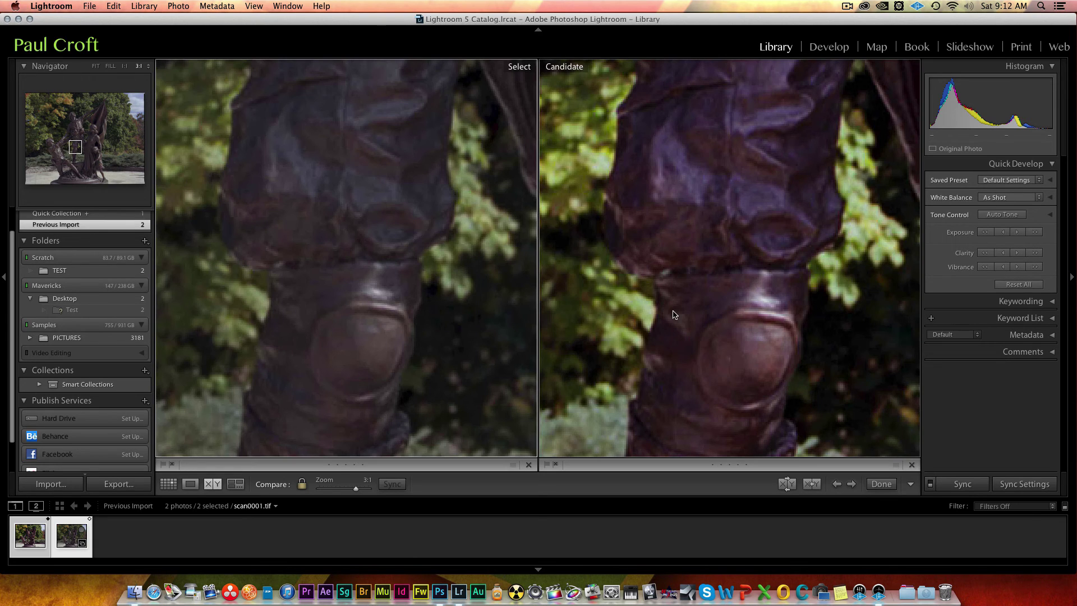
{"action": "left_click_drag", "start_coordinate": [665, 220], "coordinate": [658, 333]}
{"action": "left_click_drag", "start_coordinate": [709, 233], "coordinate": [675, 180]}
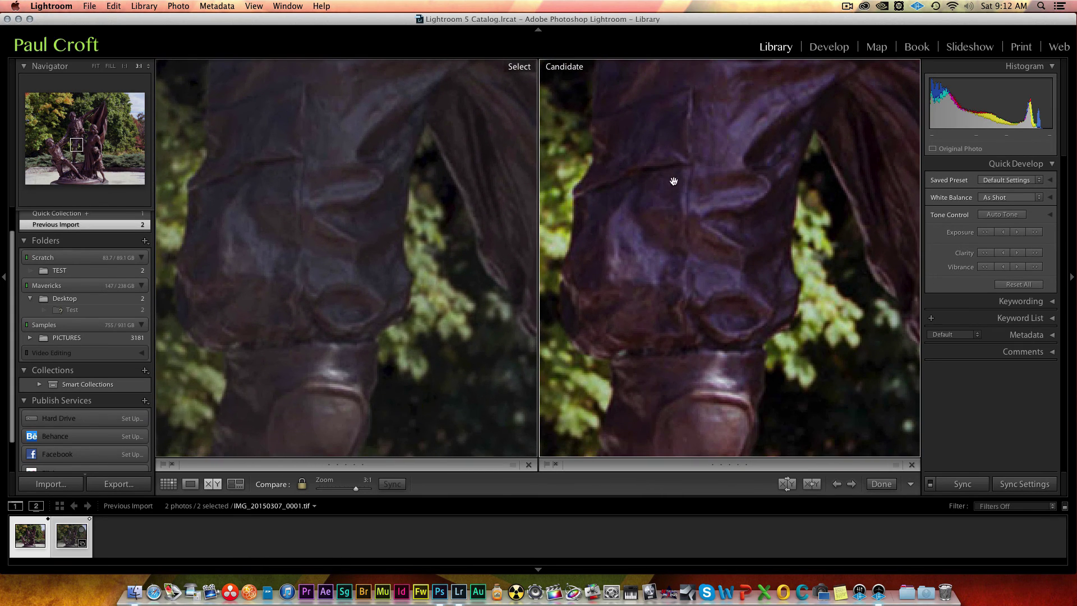
{"action": "left_click_drag", "start_coordinate": [695, 312], "coordinate": [733, 209]}
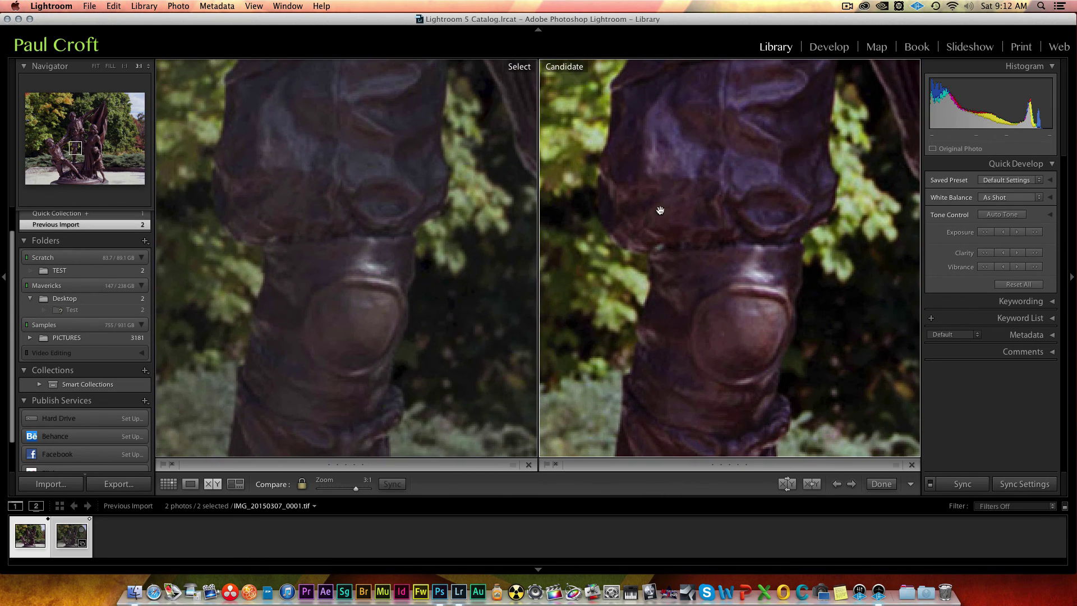
{"action": "left_click_drag", "start_coordinate": [671, 308], "coordinate": [660, 264]}
Examine the reclining figure's leg, the statue's base and the hedge behind it in both scans, and return to the fitted view
{"action": "left_click_drag", "start_coordinate": [672, 338], "coordinate": [680, 205]}
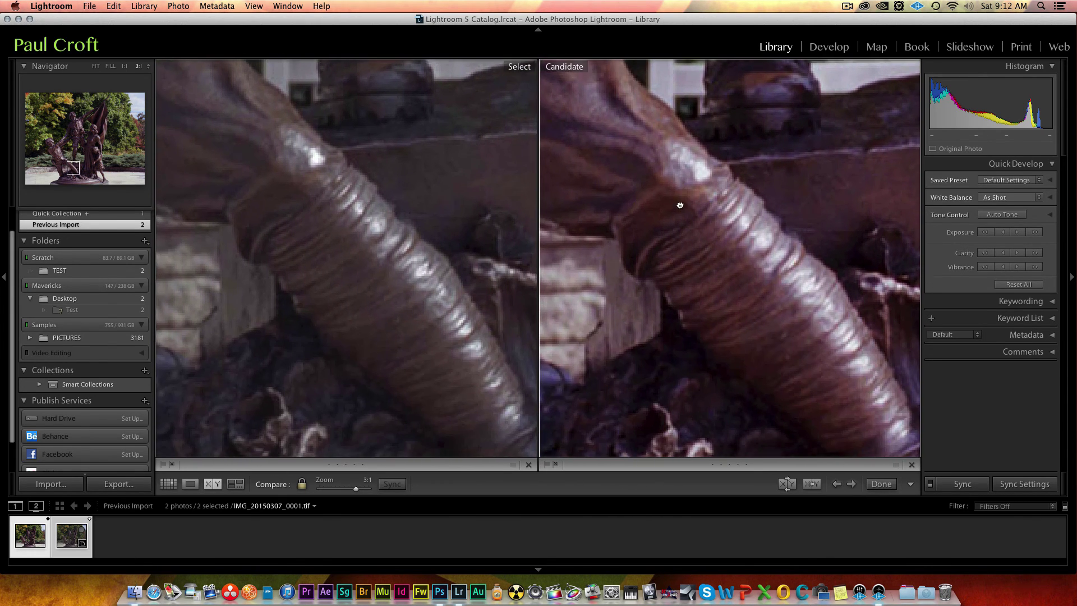
{"action": "left_click_drag", "start_coordinate": [690, 303], "coordinate": [673, 210]}
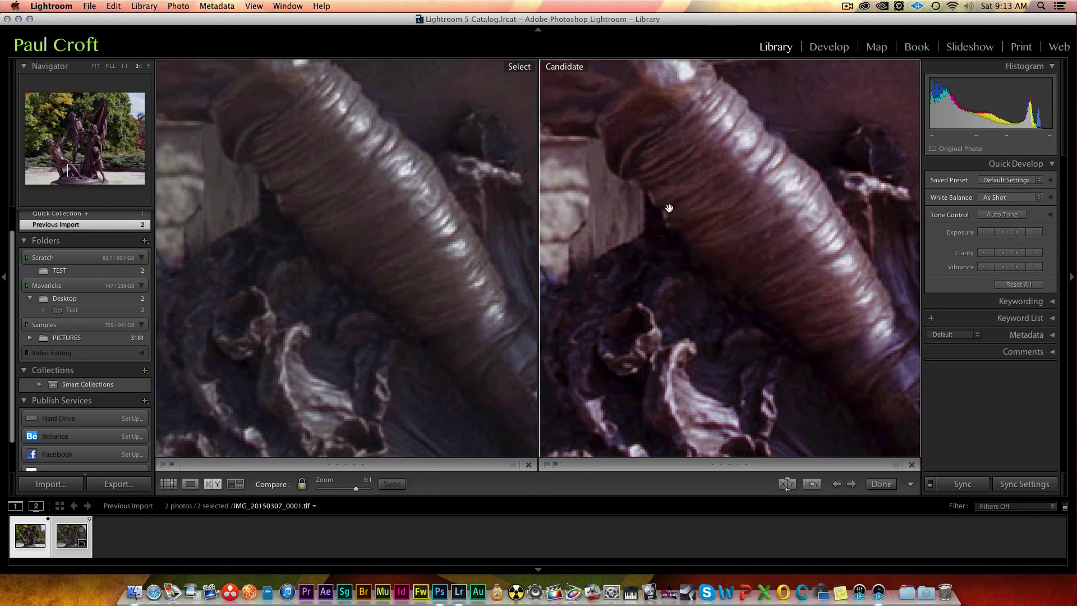
{"action": "left_click_drag", "start_coordinate": [692, 226], "coordinate": [642, 452]}
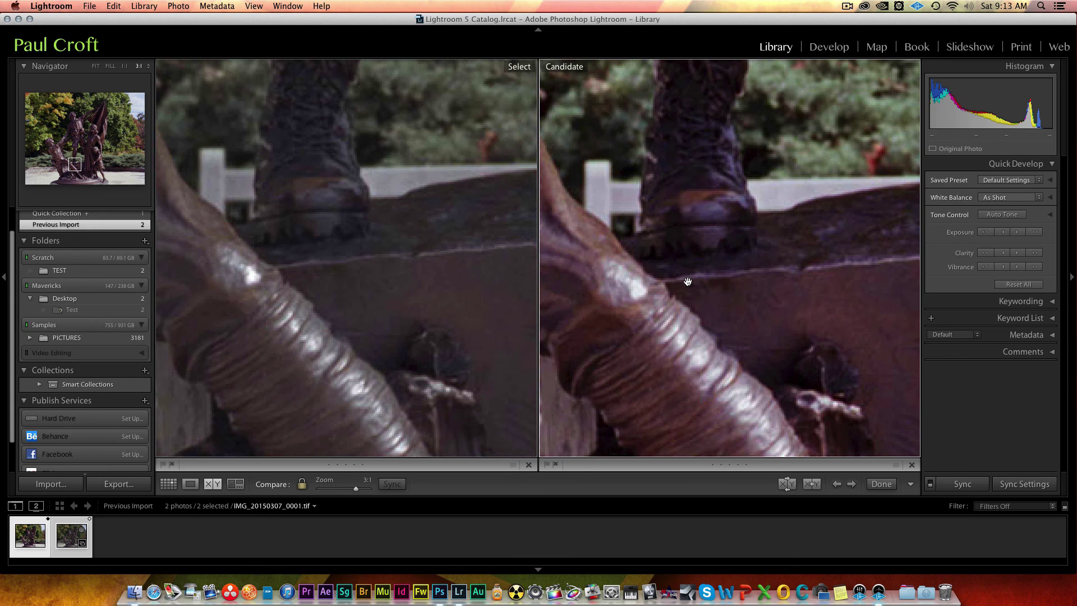
{"action": "scroll", "coordinate": [697, 183], "scroll_direction": "down", "scroll_amount": 10}
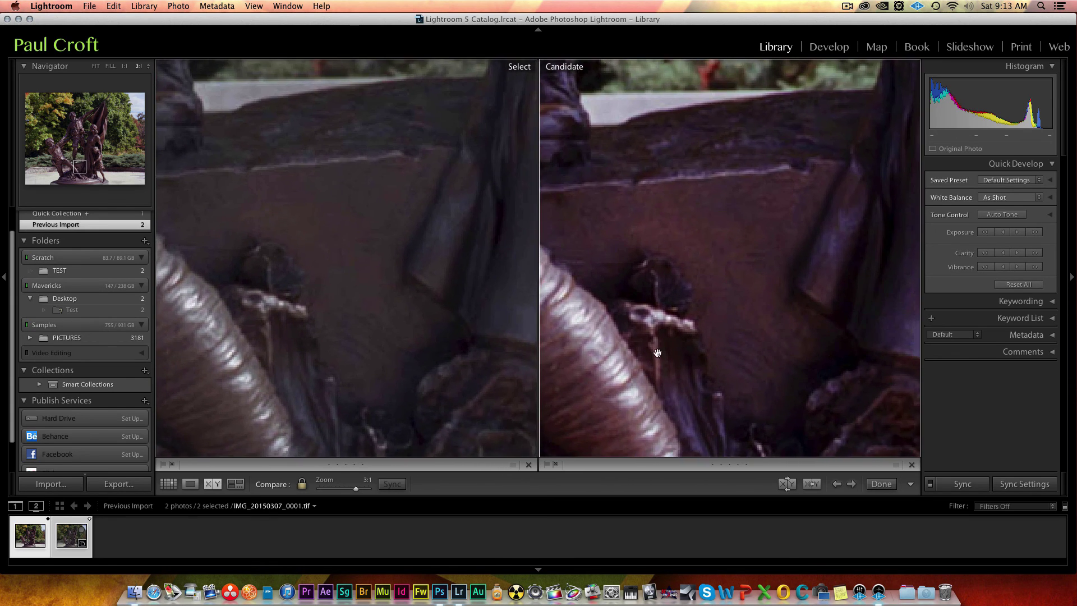
{"action": "left_click_drag", "start_coordinate": [697, 180], "coordinate": [720, 323]}
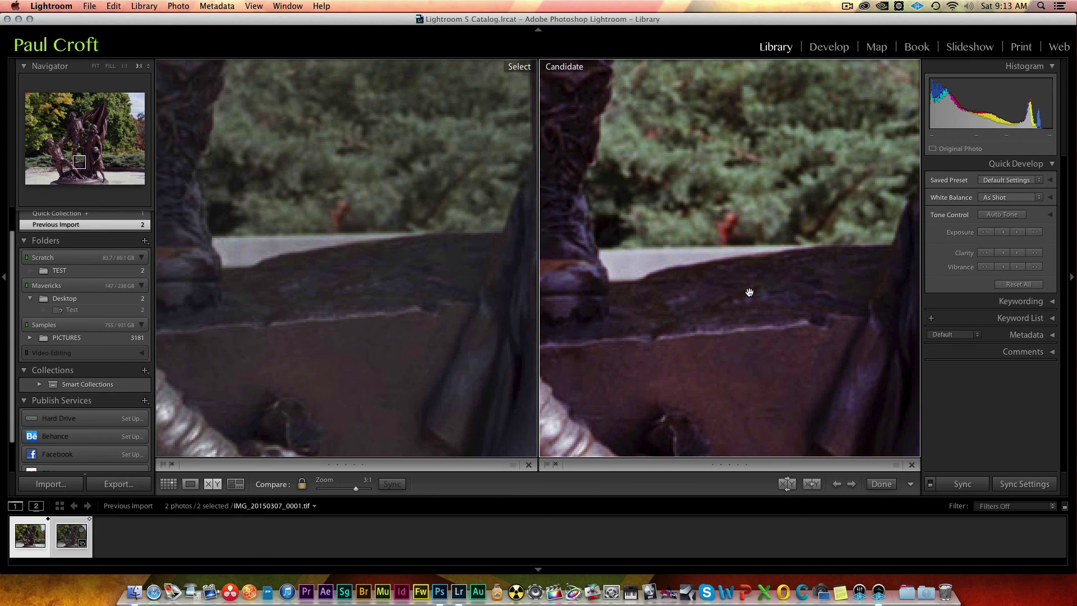
{"action": "left_click_drag", "start_coordinate": [742, 210], "coordinate": [713, 299]}
{"action": "left_click", "coordinate": [732, 249]}
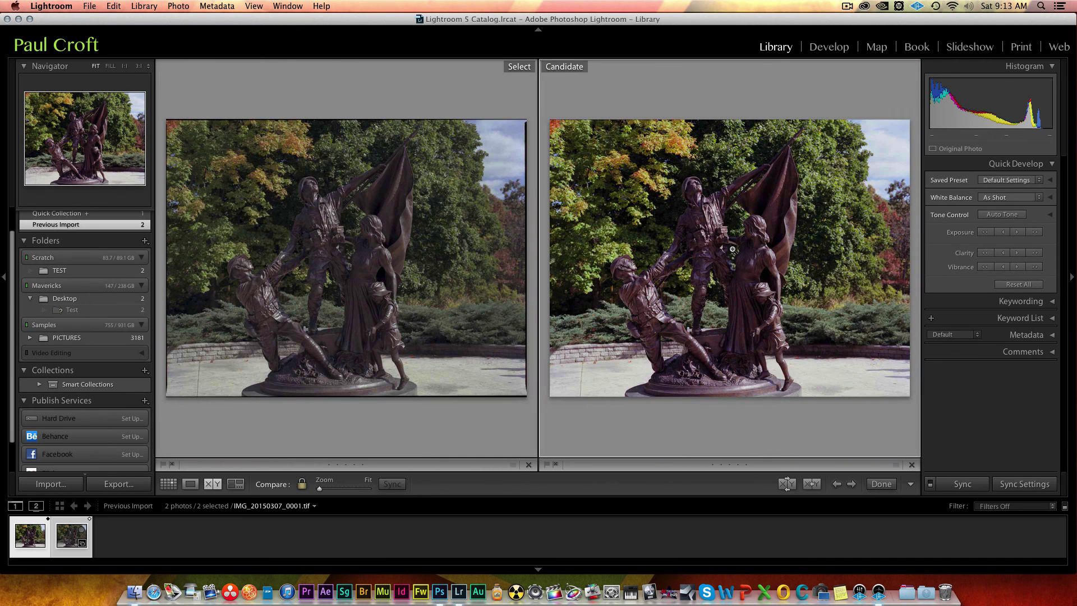